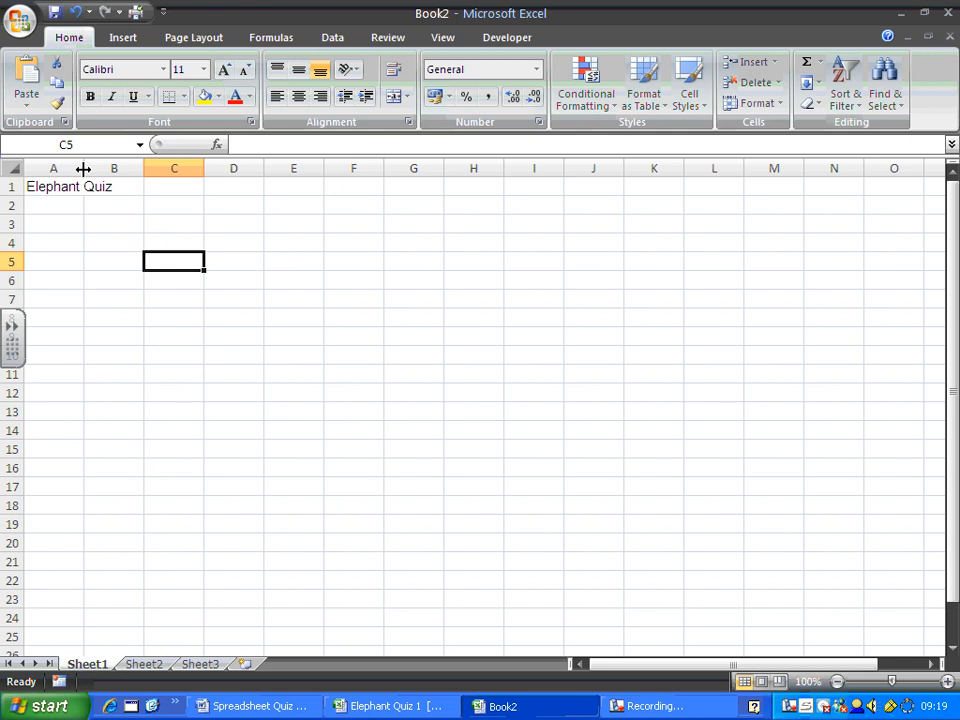
Widen columns A and B and enter the question "What type of elephant is this?" in cell A3
{"action": "left_click_drag", "start_coordinate": [83, 169], "coordinate": [320, 168]}
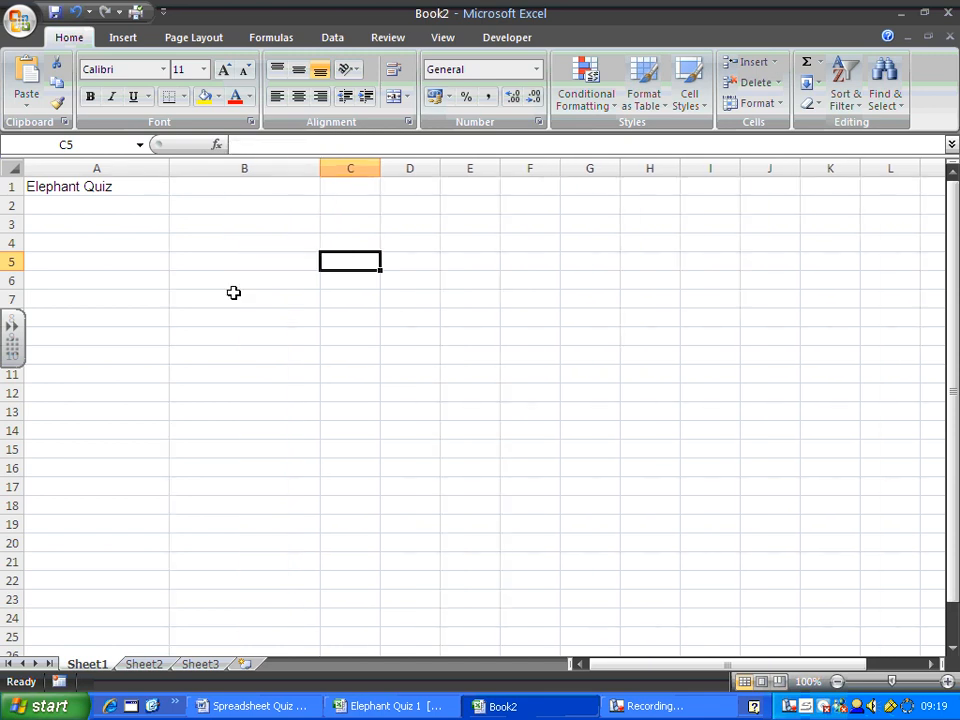
{"action": "left_click", "coordinate": [62, 225]}
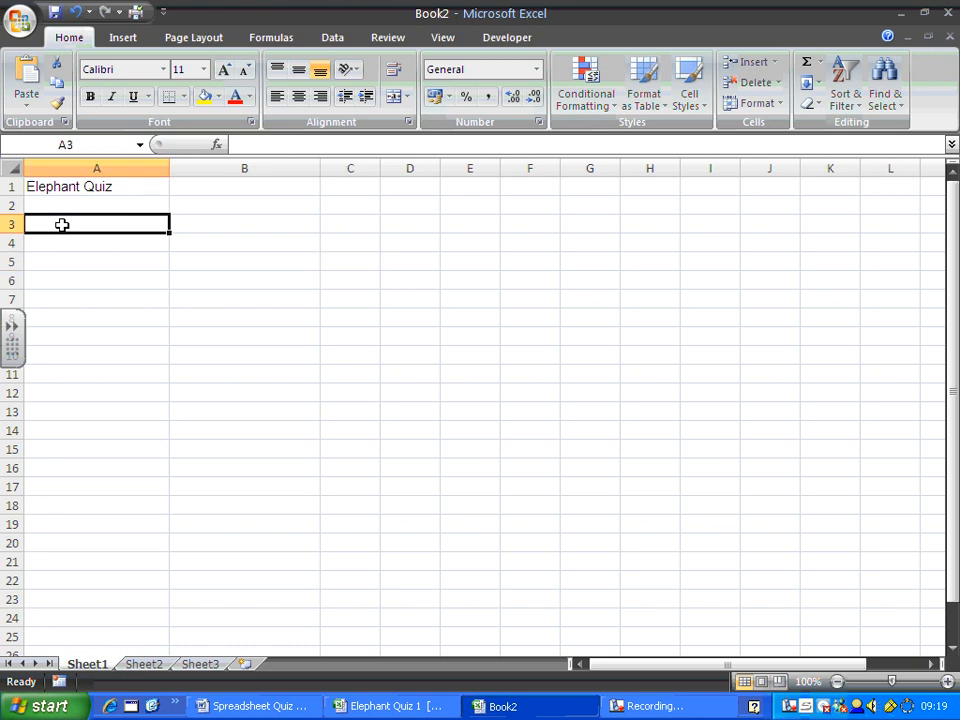
{"action": "type", "text": "W"}
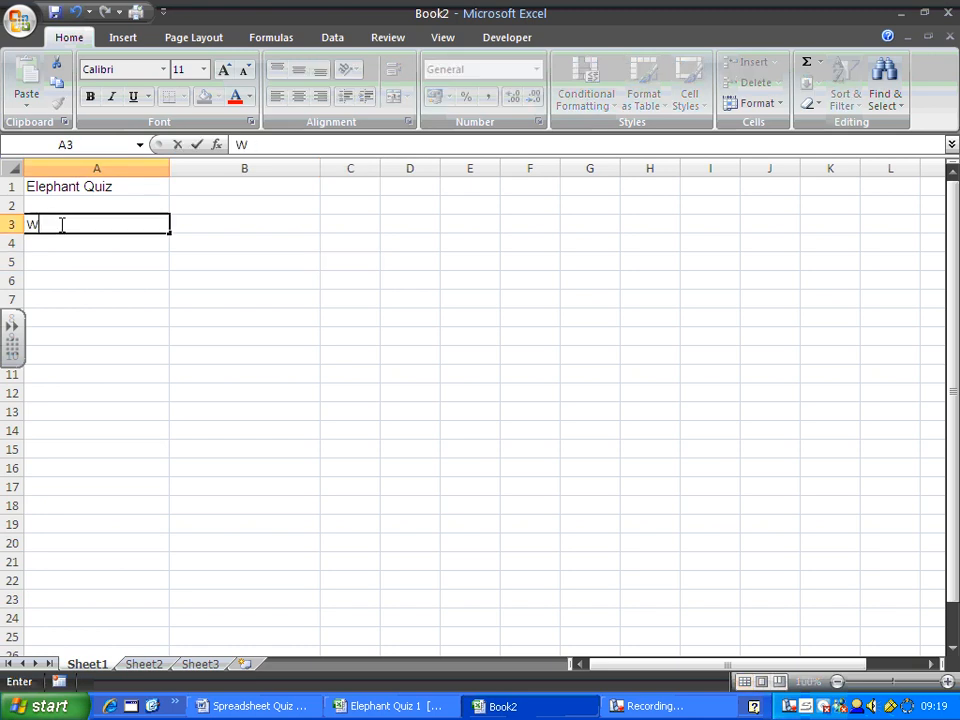
{"action": "type", "text": "hat type"}
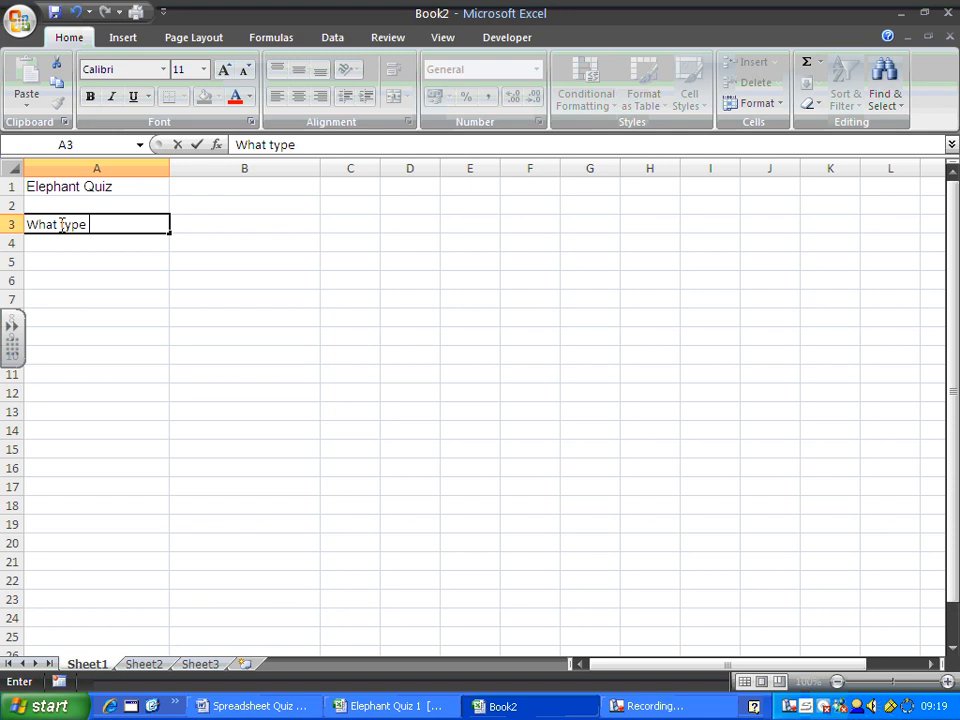
{"action": "type", "text": " of elephant is this?"}
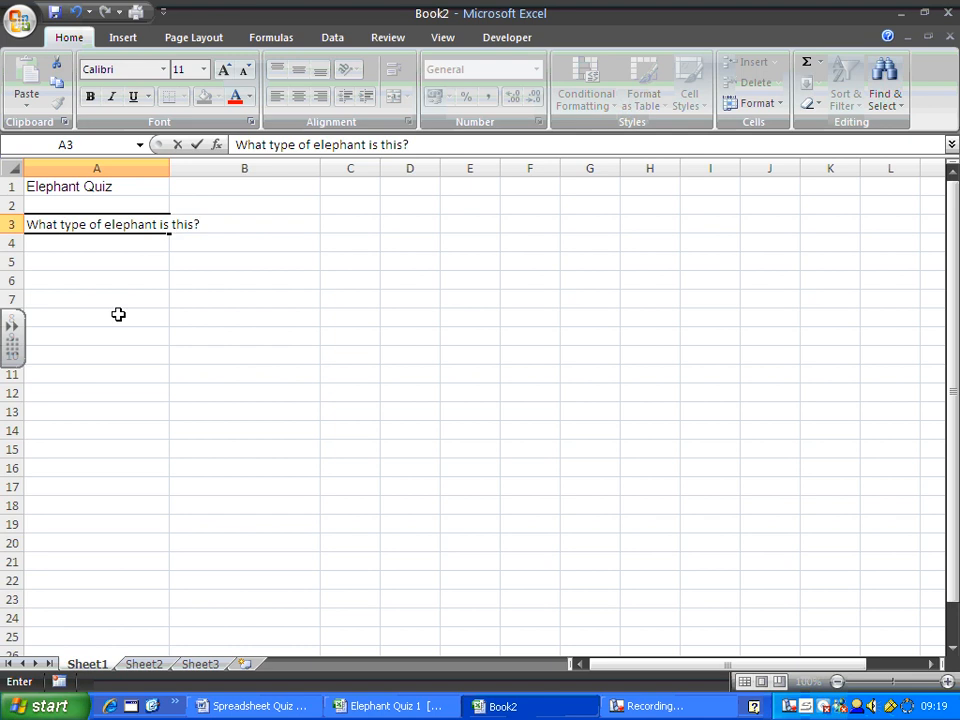
{"action": "left_click", "coordinate": [118, 314]}
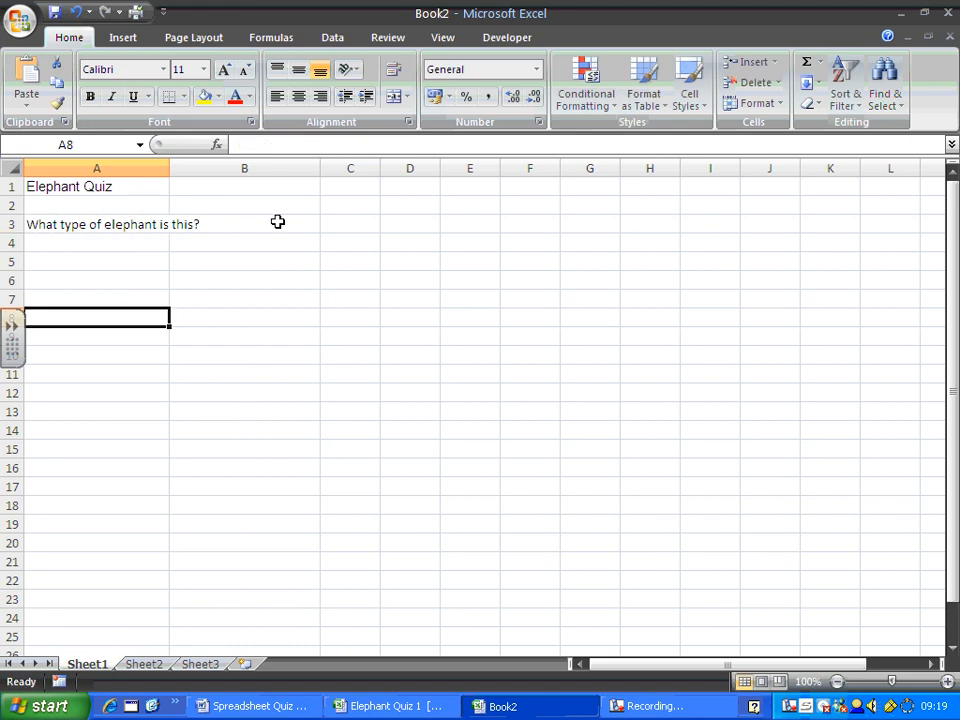
Copy the question in cell A3 into cell B3
{"action": "left_click", "coordinate": [178, 221]}
{"action": "left_click", "coordinate": [146, 223]}
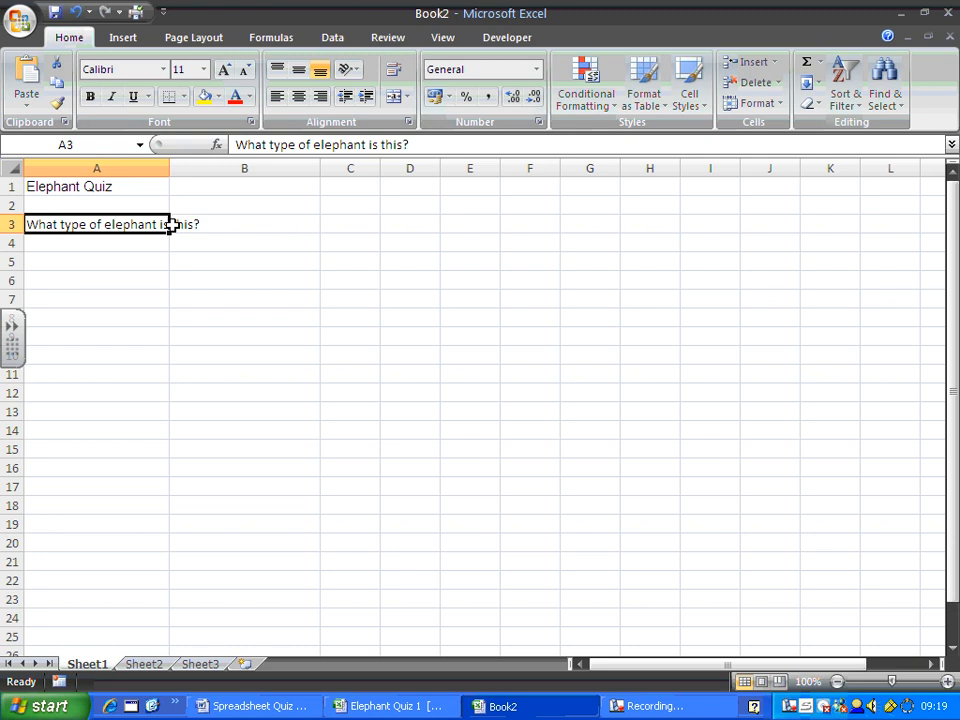
{"action": "right_click", "coordinate": [155, 224]}
{"action": "left_click", "coordinate": [192, 238]}
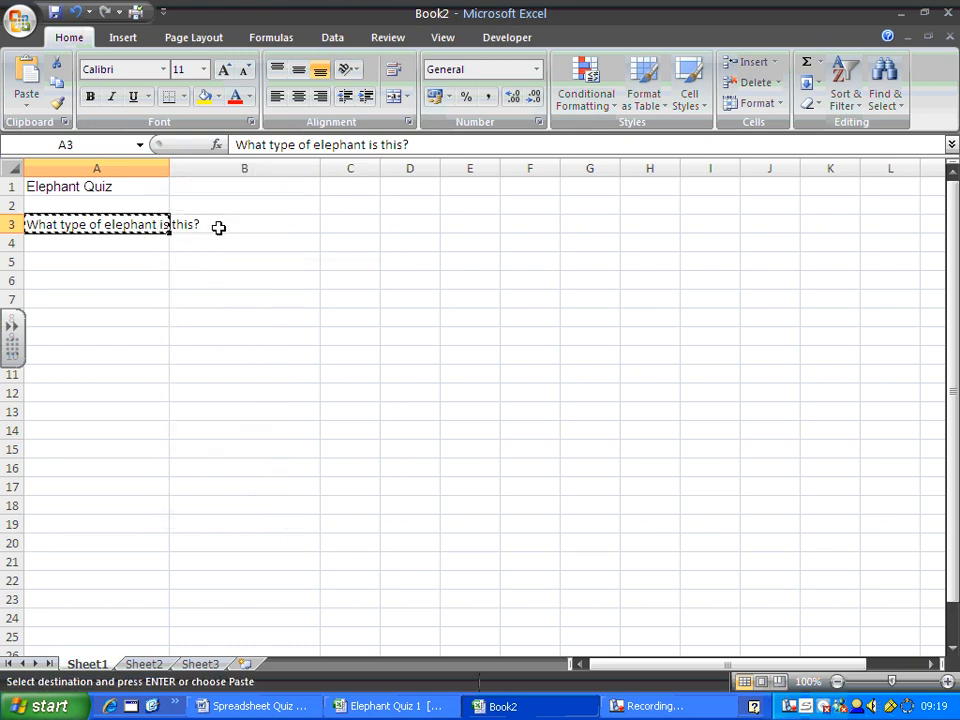
{"action": "right_click", "coordinate": [220, 229]}
{"action": "left_click", "coordinate": [242, 280]}
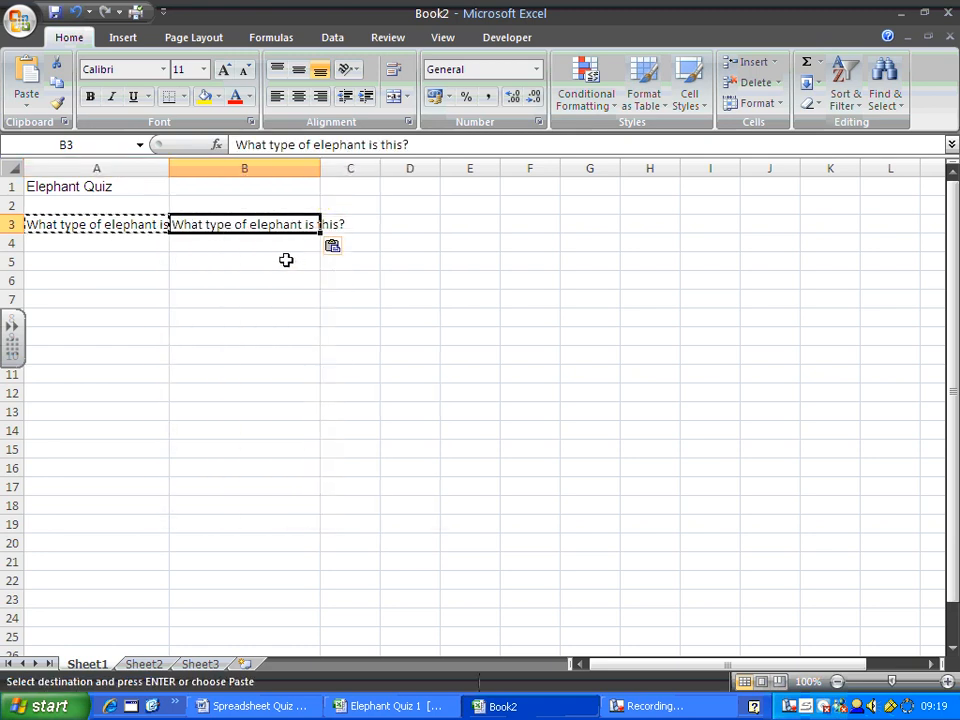
{"action": "key", "text": "Down"}
{"action": "key", "text": "Down"}
{"action": "key", "text": "Down"}
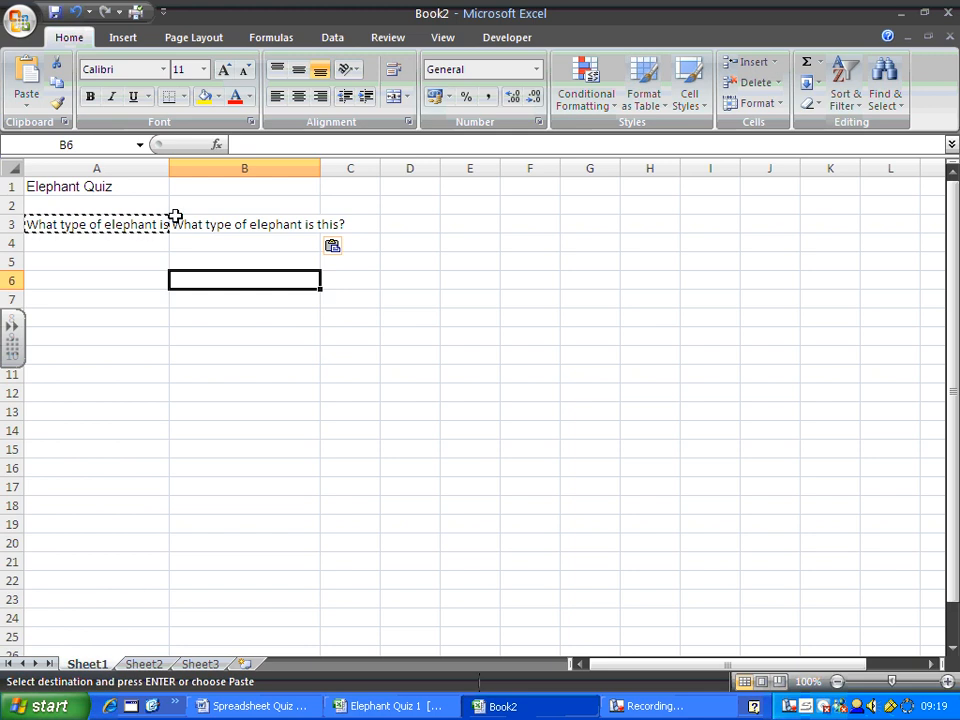
{"action": "left_click", "coordinate": [151, 258]}
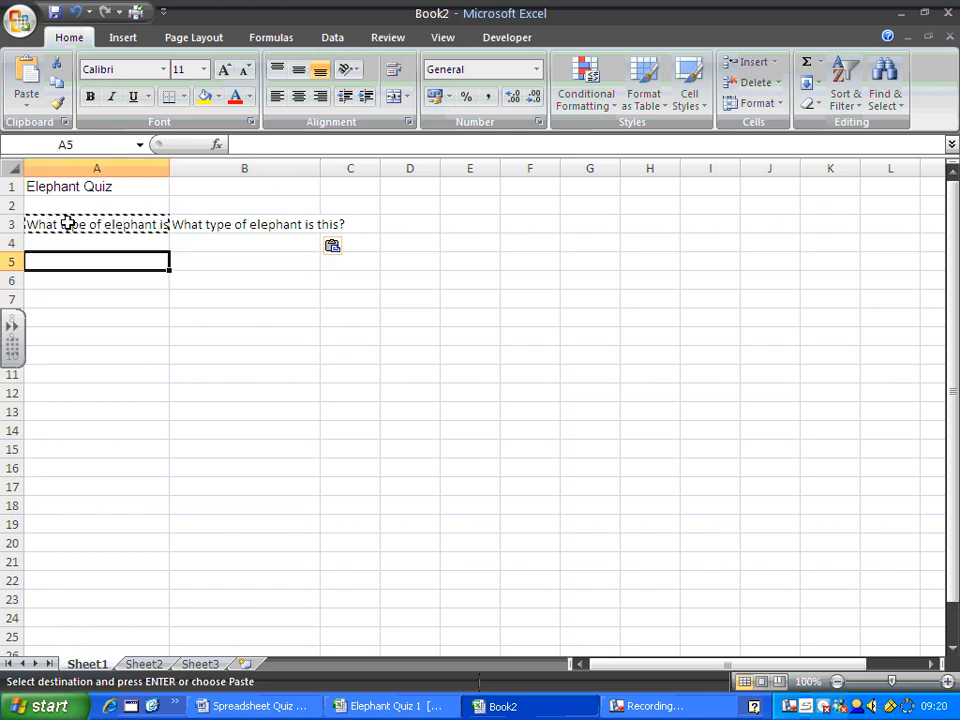
{"action": "left_click", "coordinate": [268, 273]}
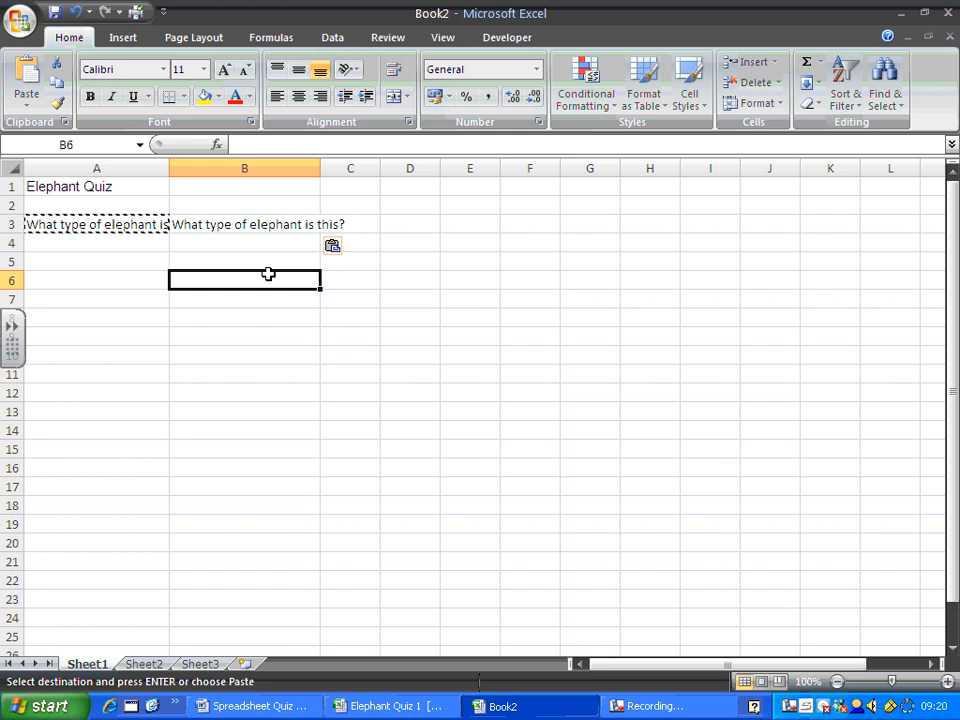
{"action": "left_click", "coordinate": [210, 340]}
Turn on text wrapping for the two question cells A3 and B3
{"action": "left_click", "coordinate": [120, 226]}
{"action": "left_click_drag", "start_coordinate": [120, 226], "coordinate": [184, 223]}
{"action": "right_click", "coordinate": [135, 231]}
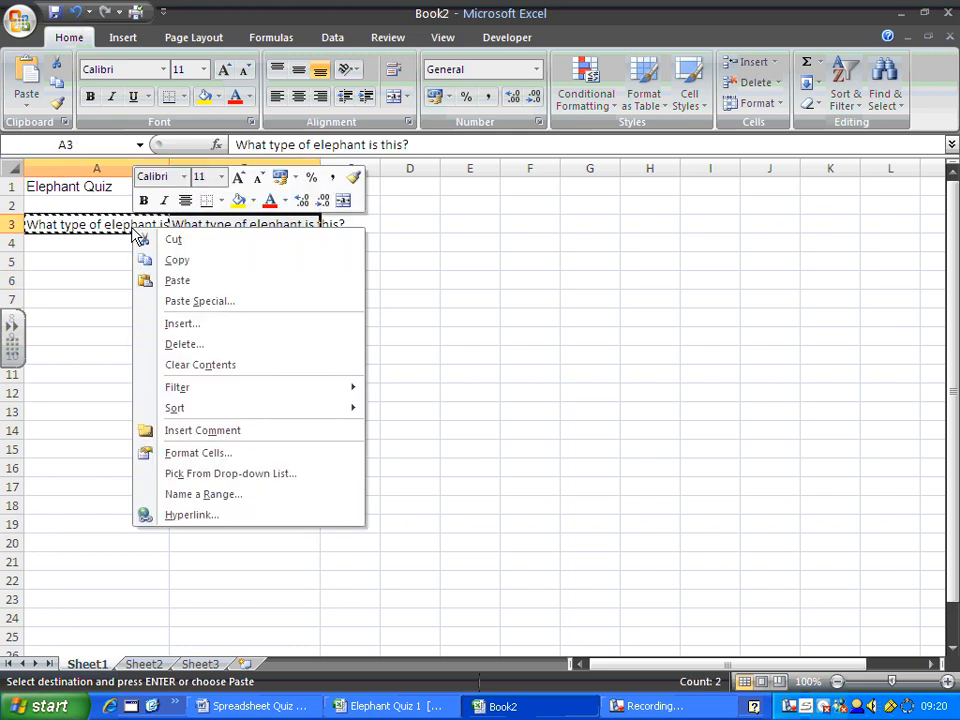
{"action": "left_click", "coordinate": [243, 456]}
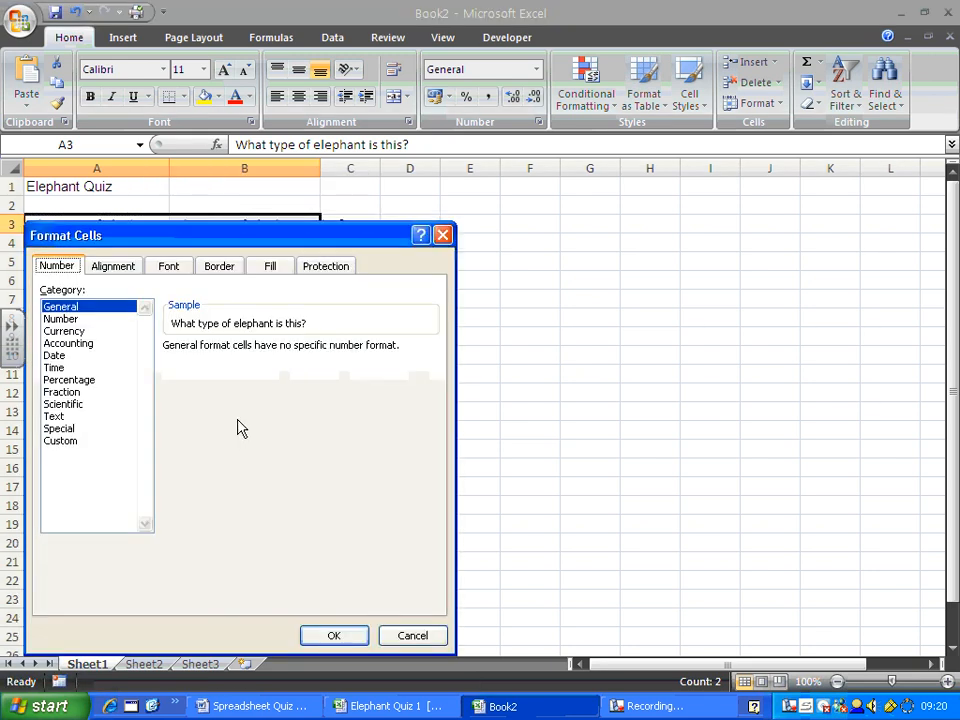
{"action": "left_click", "coordinate": [132, 272]}
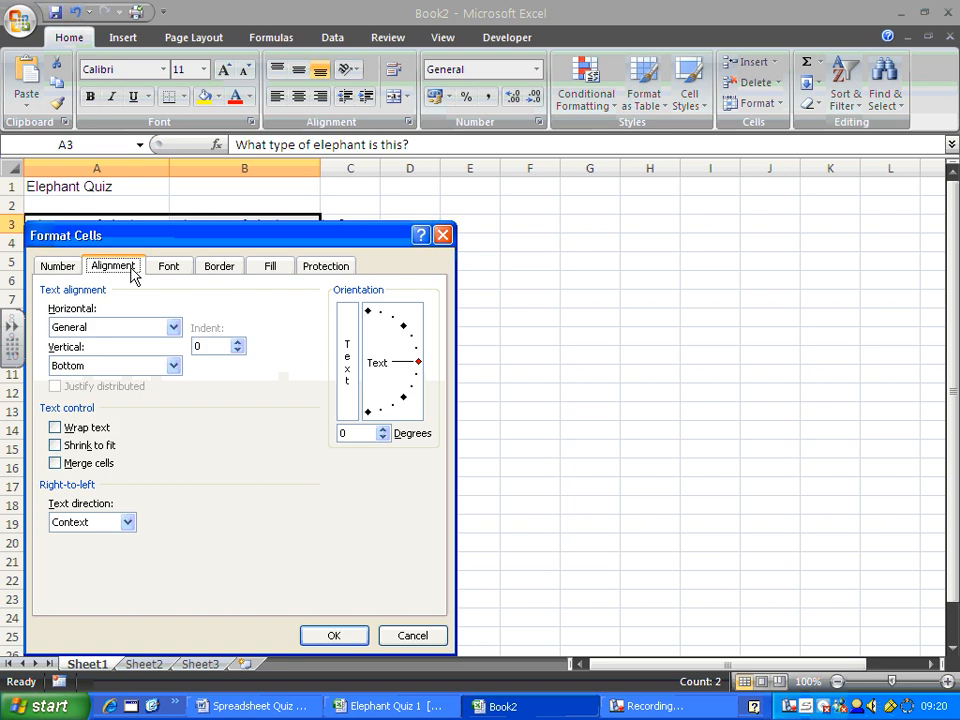
{"action": "left_click", "coordinate": [57, 427]}
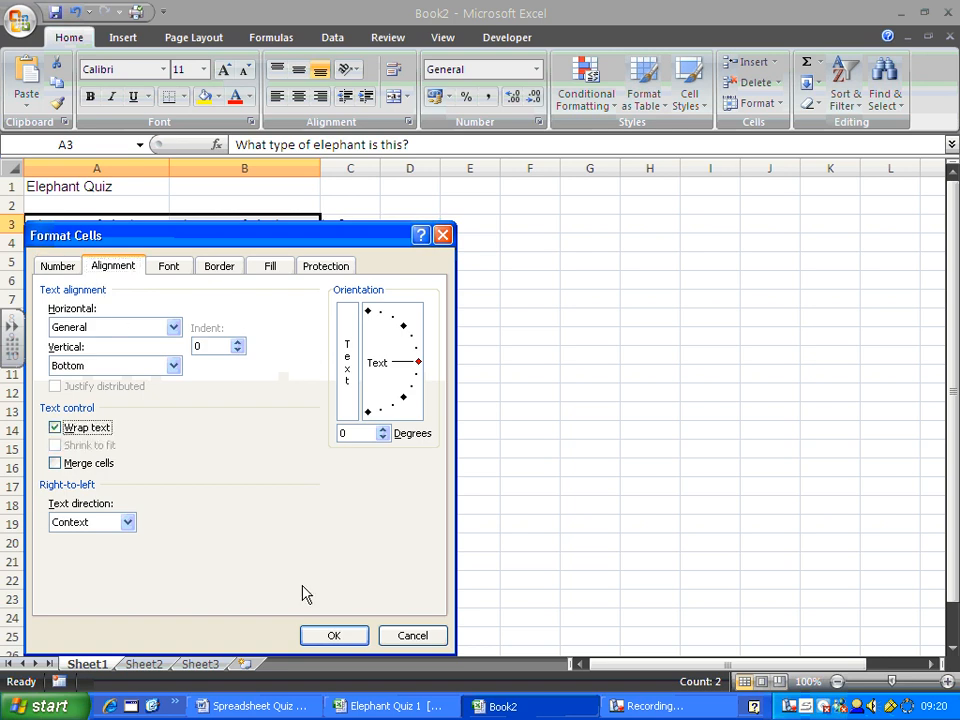
{"action": "left_click", "coordinate": [334, 636]}
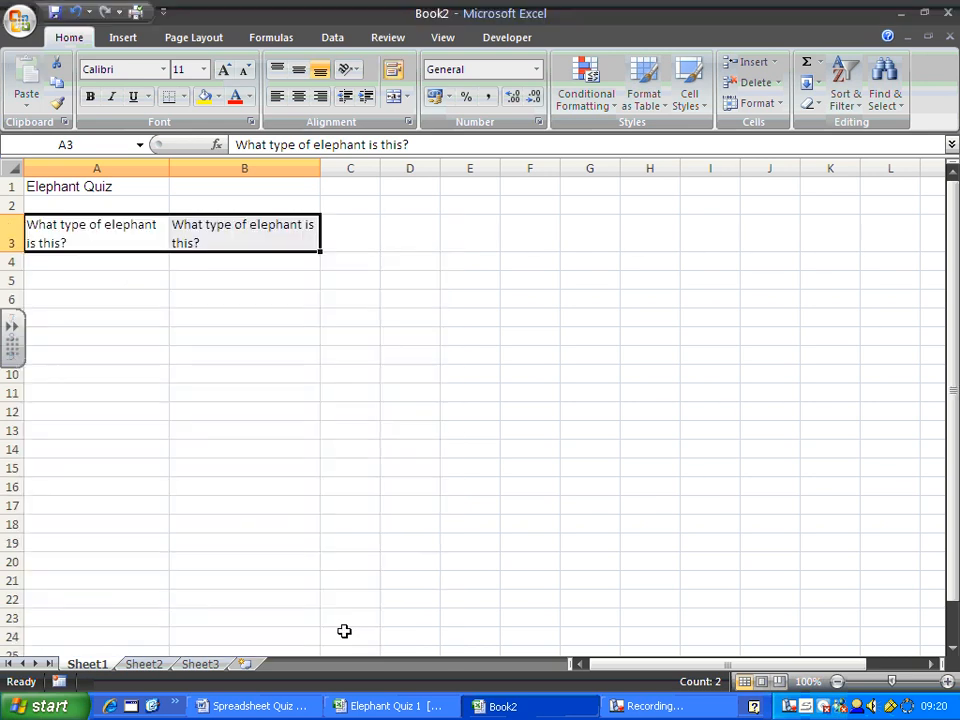
{"action": "left_click", "coordinate": [336, 490]}
Centre the question text horizontally in cells A3 and B3
{"action": "left_click_drag", "start_coordinate": [86, 236], "coordinate": [204, 240]}
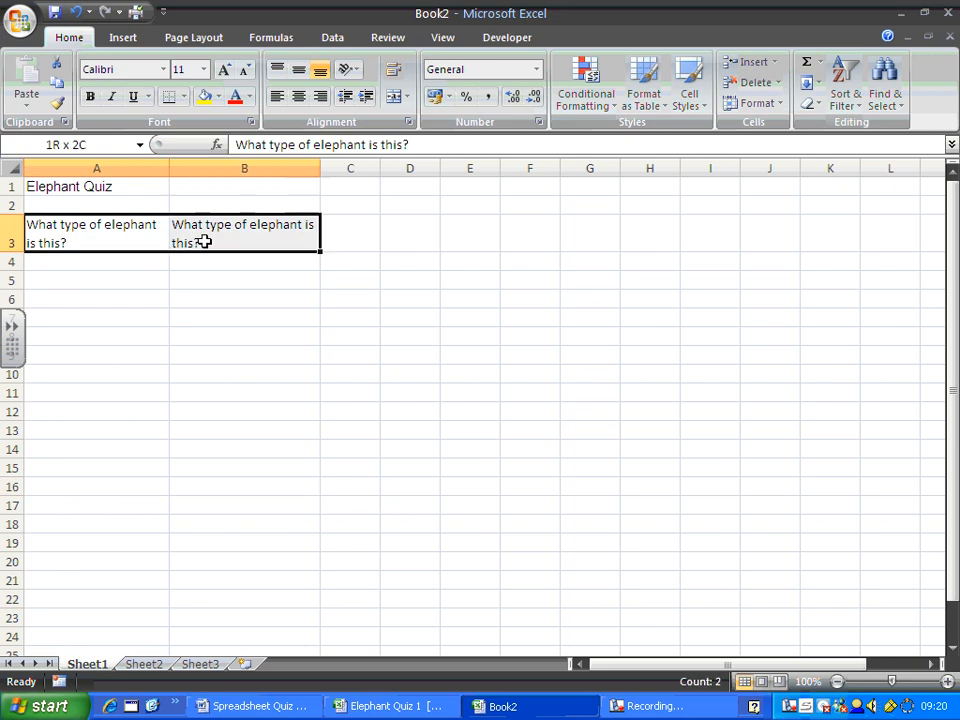
{"action": "left_click", "coordinate": [299, 97]}
{"action": "left_click", "coordinate": [388, 467]}
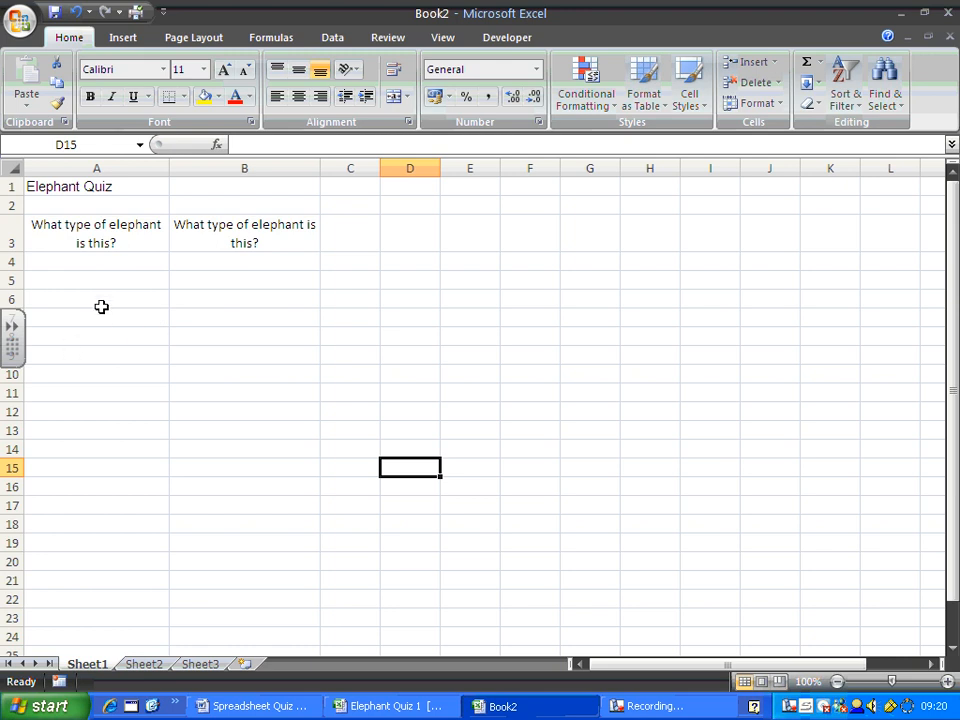
Insert the african-elephant picture from the Lesson 1 folder, found under ICT key Stage 3, Year 9, Spreadsheet Quiz
{"action": "left_click", "coordinate": [122, 40]}
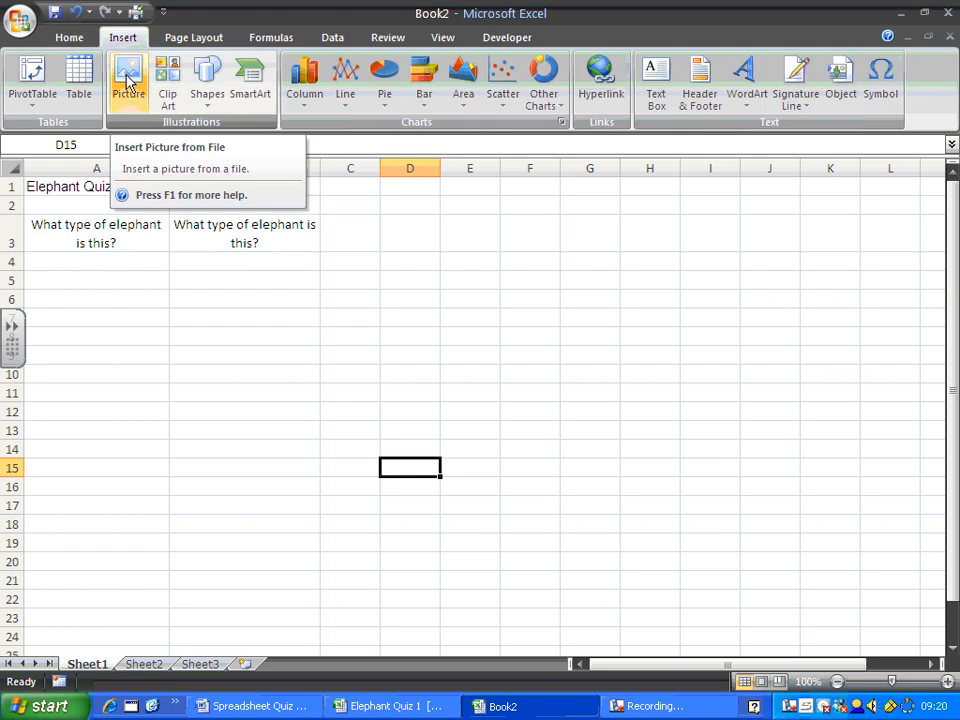
{"action": "left_click", "coordinate": [128, 82]}
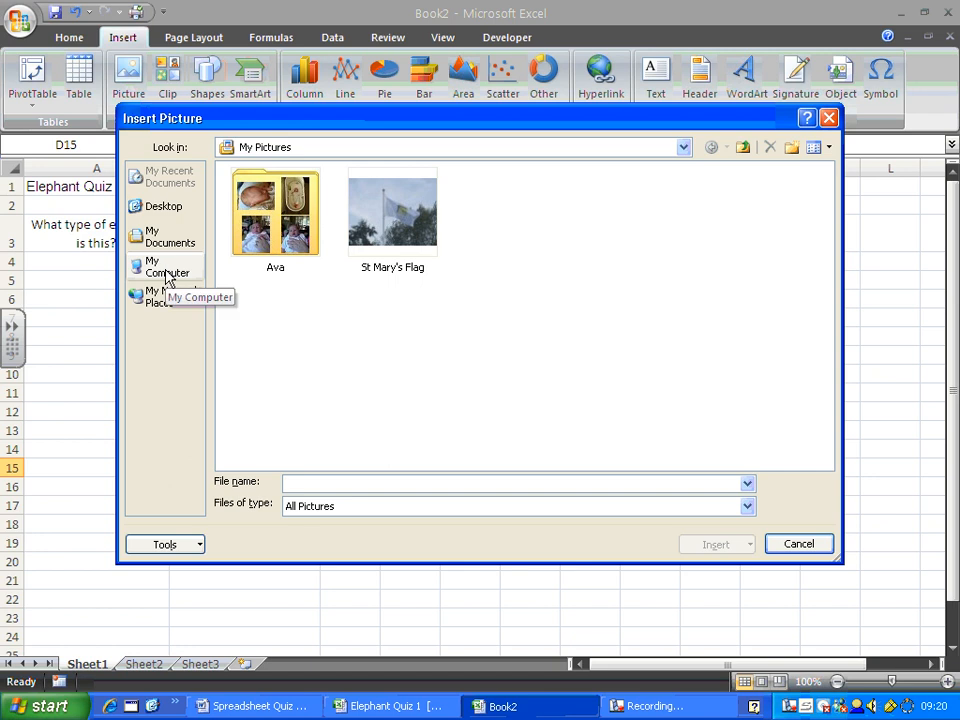
{"action": "left_click", "coordinate": [152, 238]}
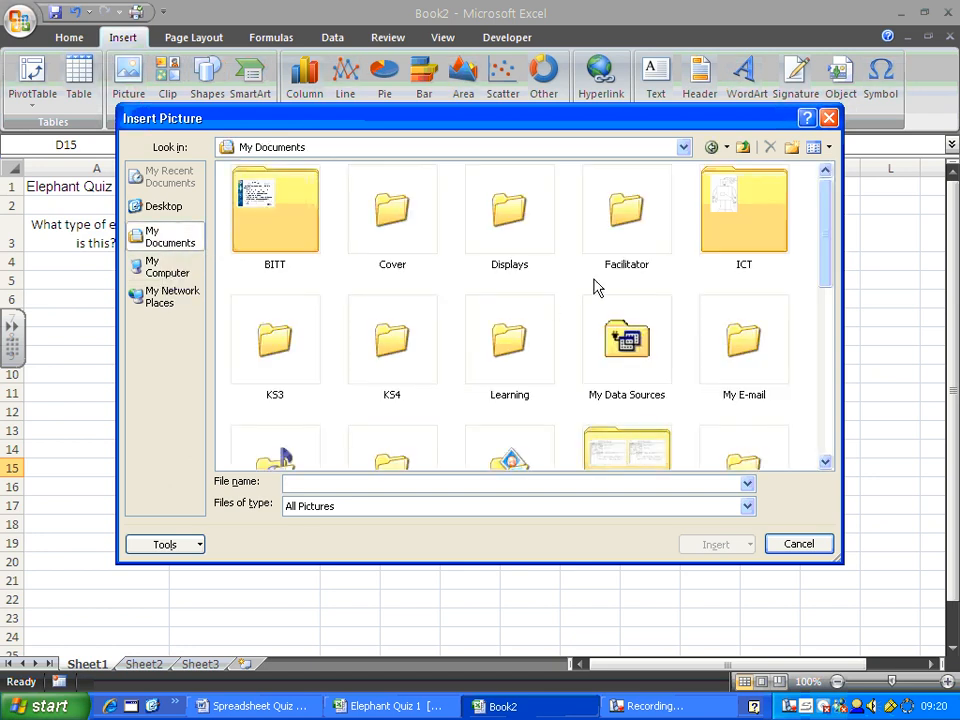
{"action": "left_click_drag", "start_coordinate": [827, 257], "coordinate": [829, 403]}
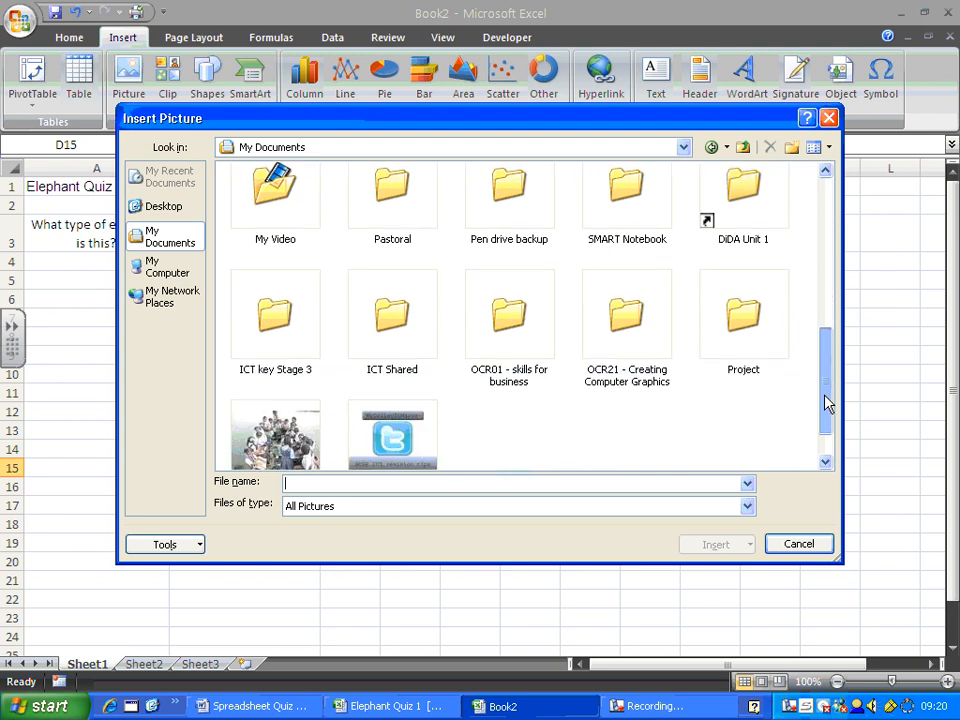
{"action": "double_click", "coordinate": [274, 328]}
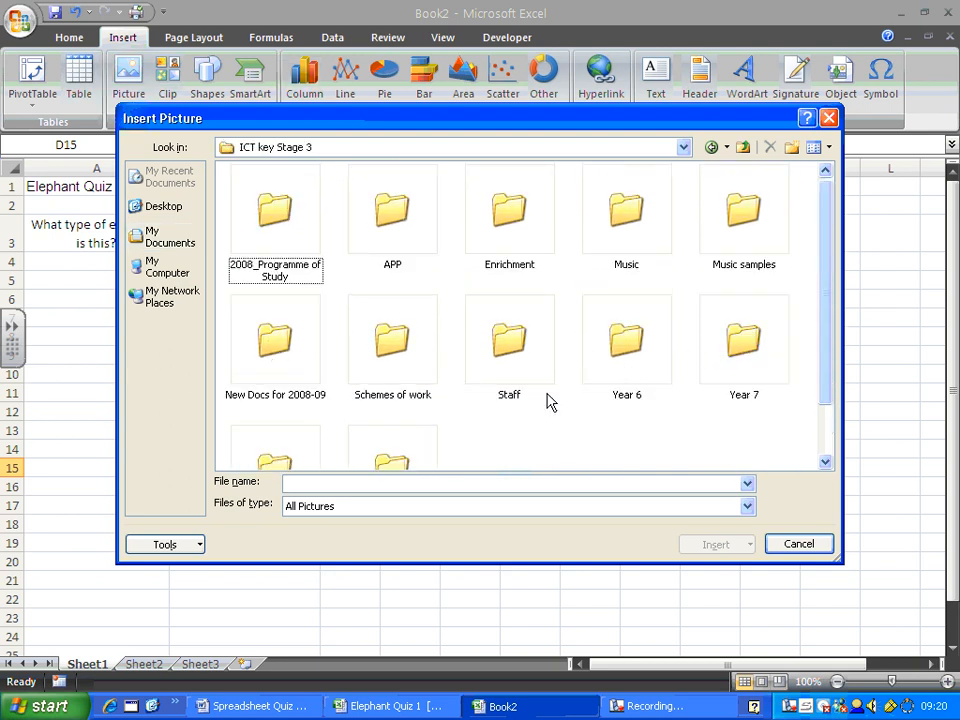
{"action": "scroll", "coordinate": [476, 414], "scroll_direction": "down", "scroll_amount": 2}
{"action": "double_click", "coordinate": [411, 405]}
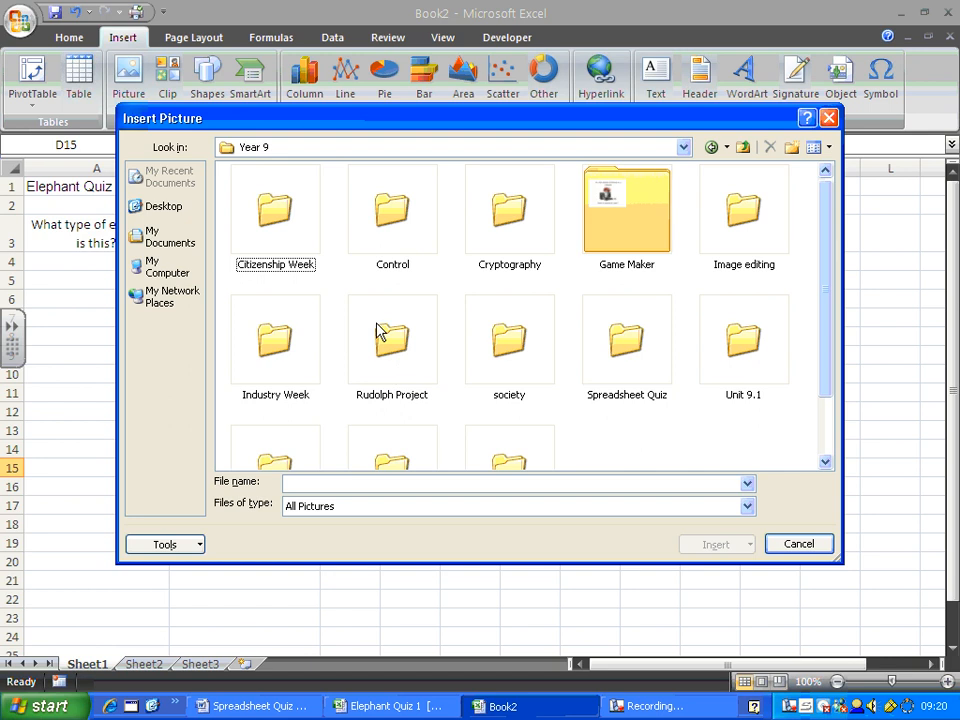
{"action": "double_click", "coordinate": [619, 361]}
{"action": "double_click", "coordinate": [268, 212]}
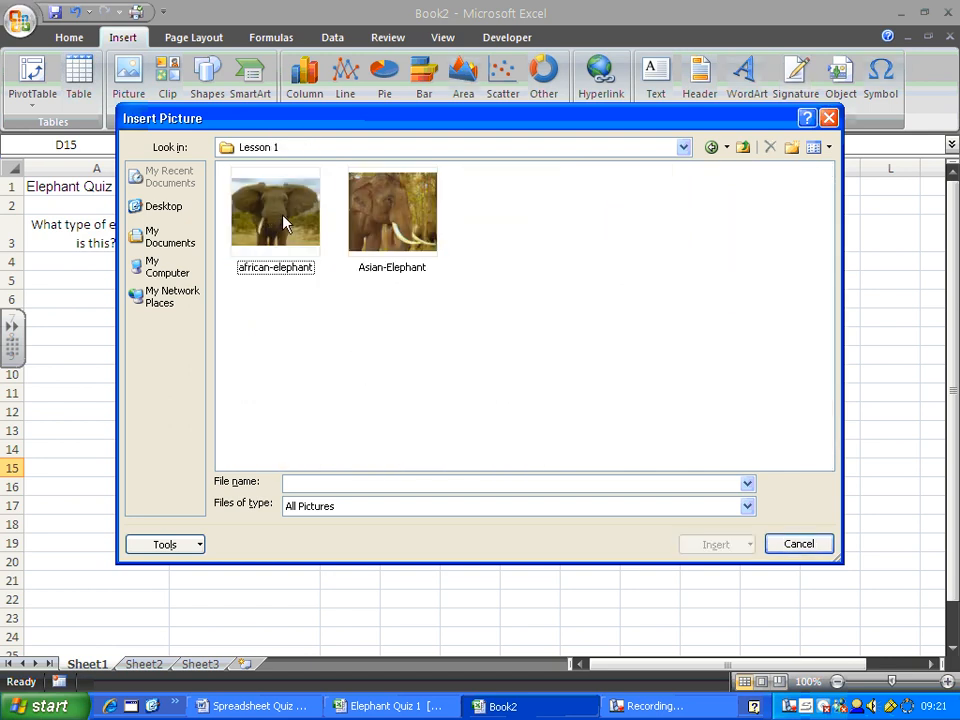
{"action": "left_click", "coordinate": [283, 226]}
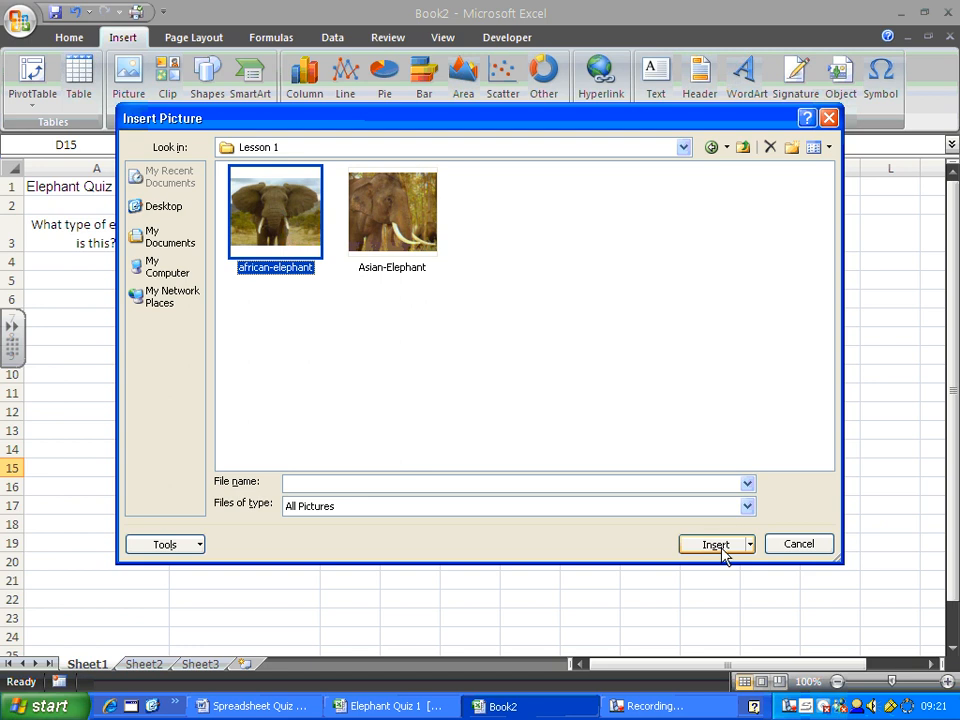
{"action": "left_click", "coordinate": [720, 547]}
Shrink the African elephant picture to about 2.64 cm high by 3.52 cm wide and place it beneath the question in column A
{"action": "left_click_drag", "start_coordinate": [500, 520], "coordinate": [294, 302]}
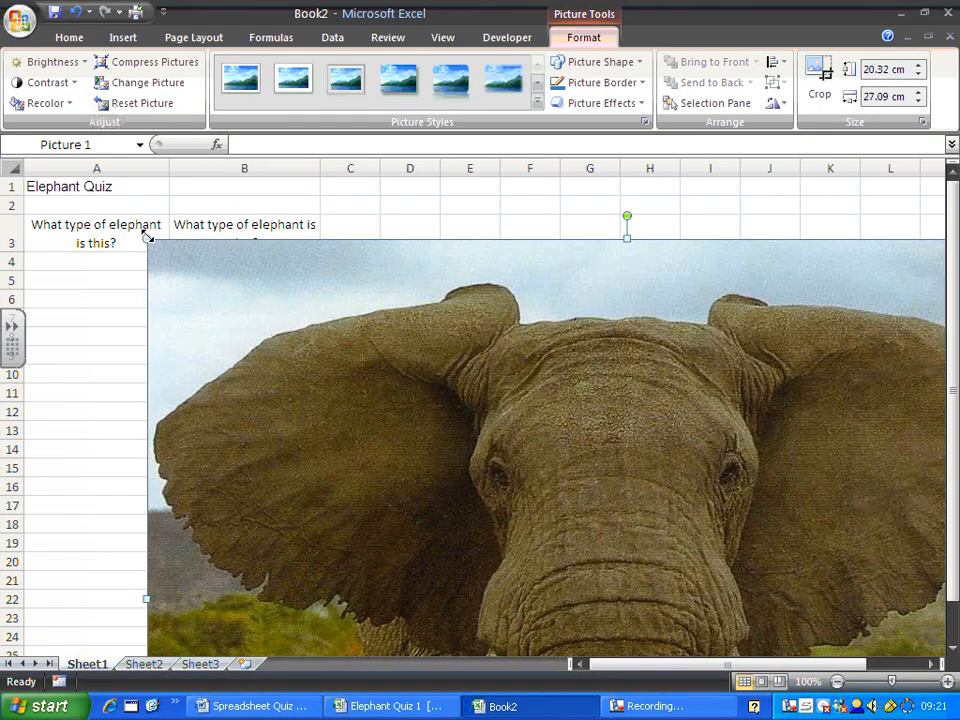
{"action": "left_click_drag", "start_coordinate": [147, 235], "coordinate": [654, 620]}
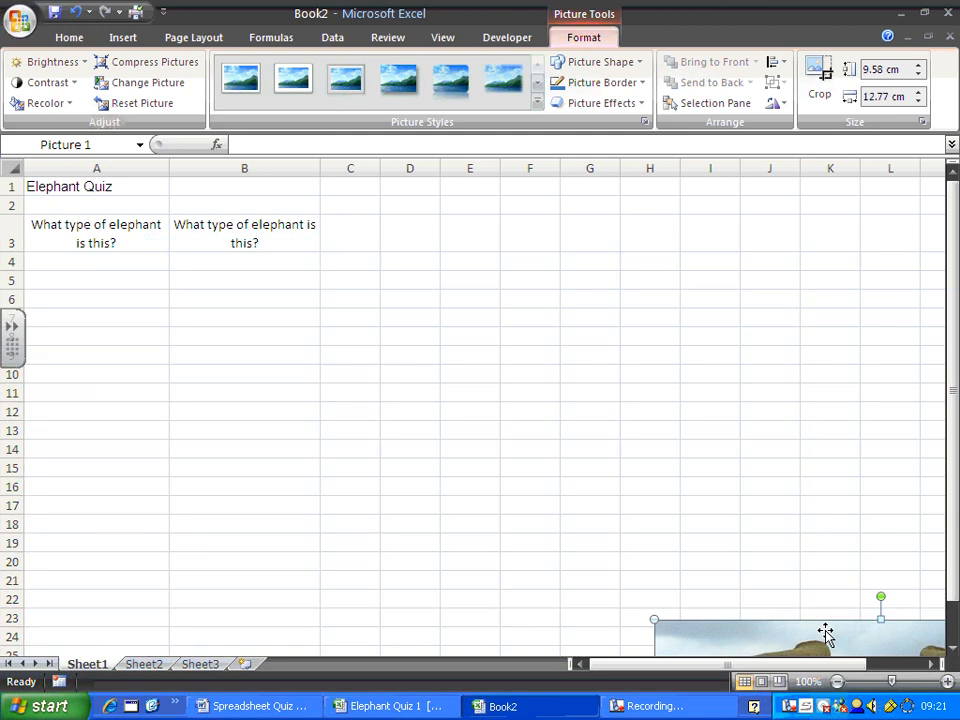
{"action": "left_click_drag", "start_coordinate": [774, 639], "coordinate": [141, 259]}
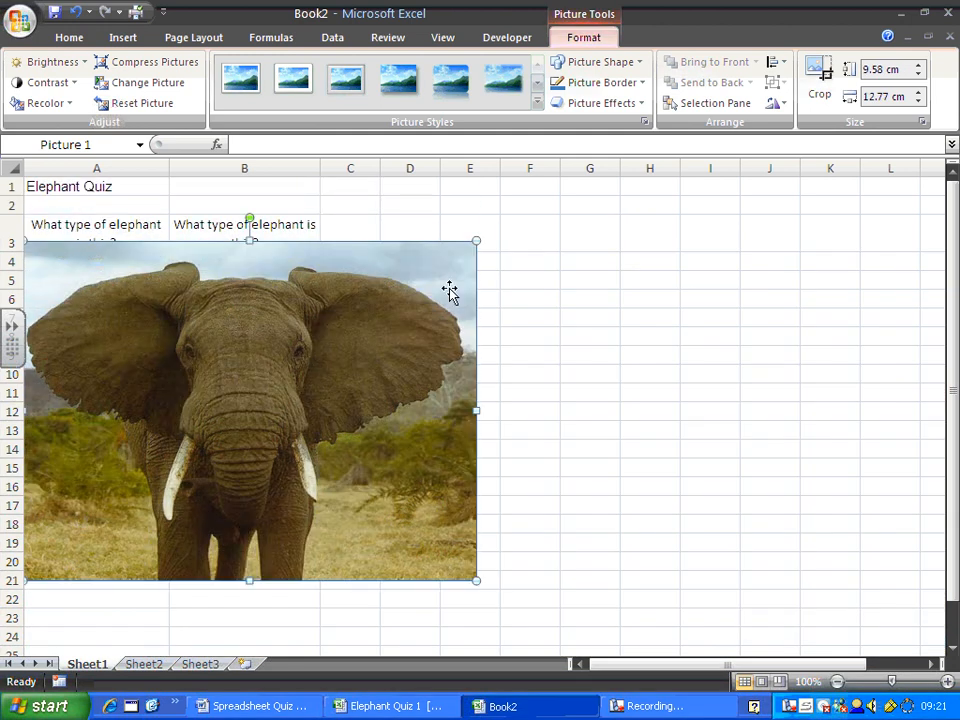
{"action": "left_click_drag", "start_coordinate": [475, 239], "coordinate": [119, 305]}
{"action": "left_click", "coordinate": [291, 330]}
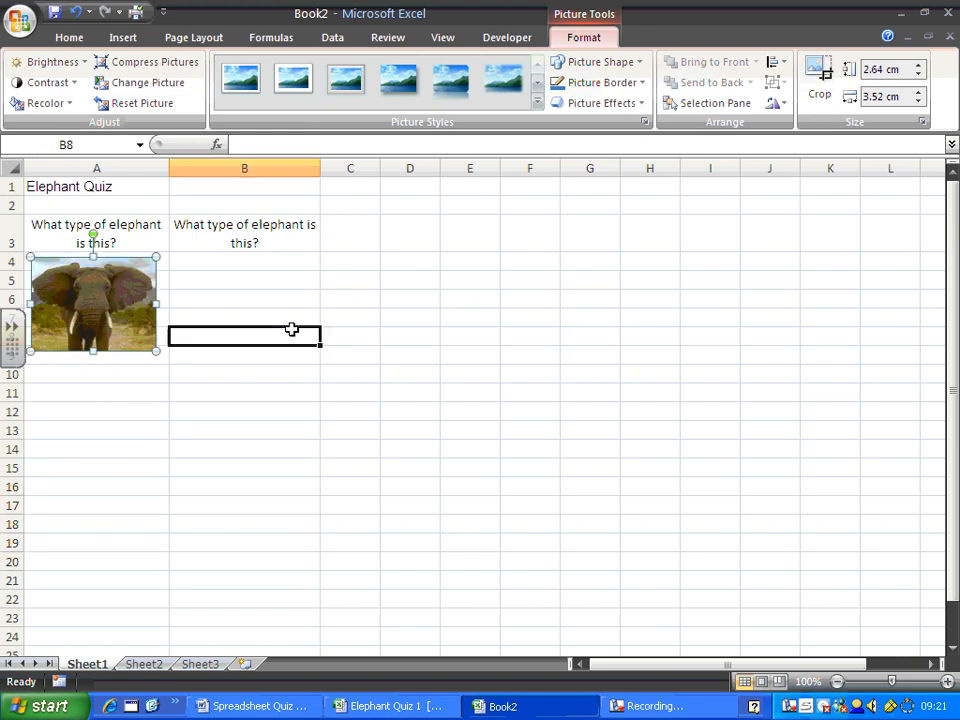
Insert the Asian-Elephant picture from the Lesson 1 folder at cell B4
{"action": "left_click", "coordinate": [267, 261]}
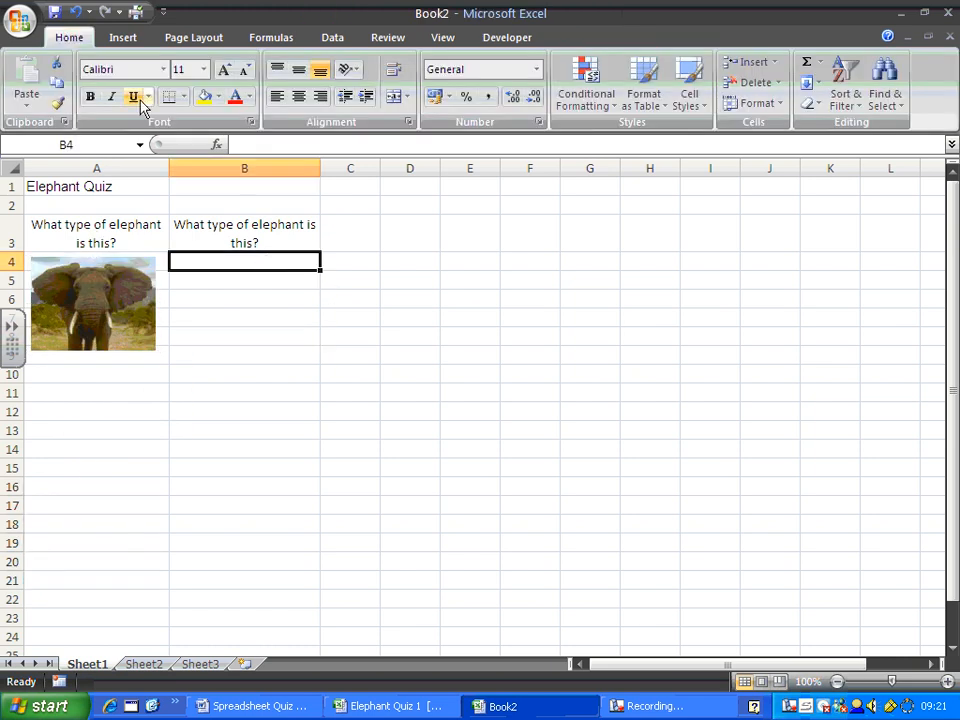
{"action": "left_click", "coordinate": [129, 43]}
{"action": "left_click", "coordinate": [128, 74]}
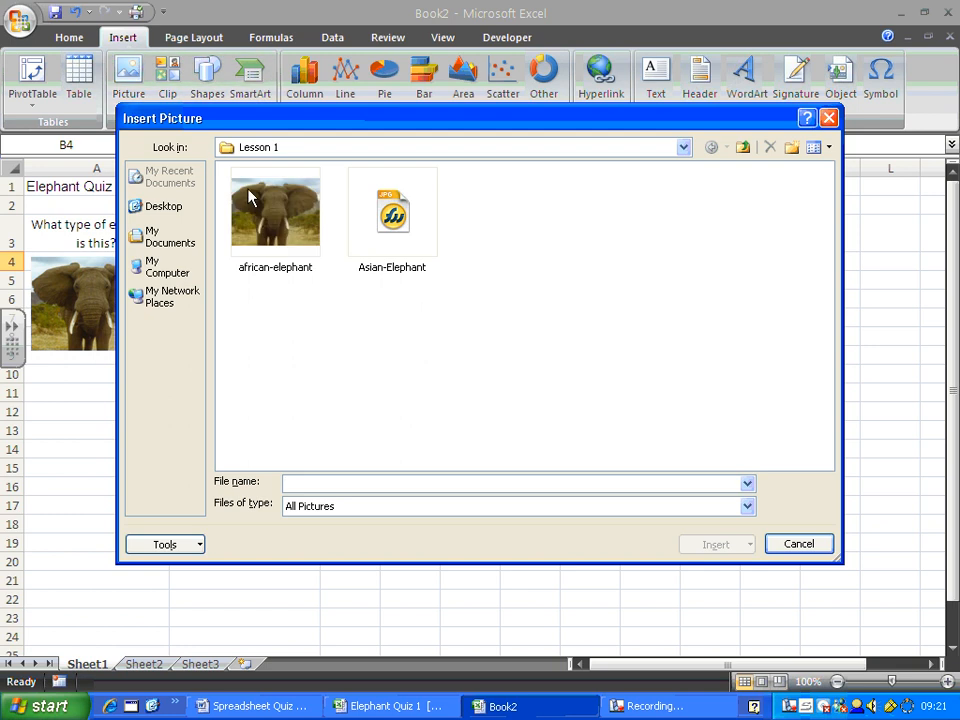
{"action": "left_click", "coordinate": [399, 270]}
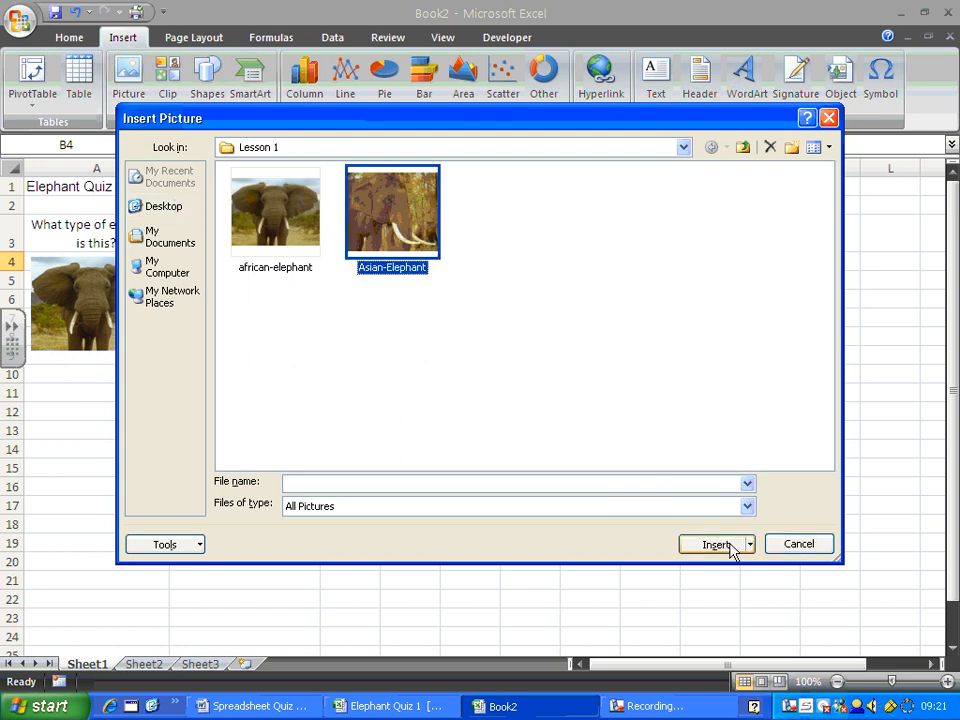
{"action": "left_click", "coordinate": [716, 545]}
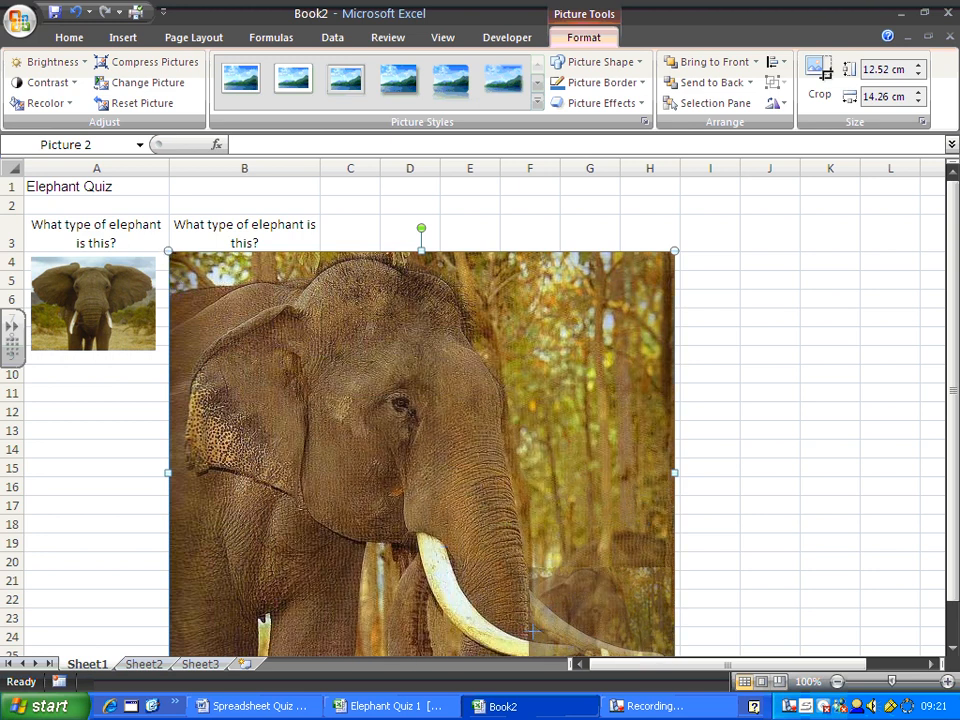
Shrink the Asian elephant picture to about 2.86 cm high by 3.25 cm wide and place it beneath the question in column B
{"action": "left_click_drag", "start_coordinate": [168, 251], "coordinate": [557, 594]}
{"action": "left_click_drag", "start_coordinate": [620, 633], "coordinate": [258, 296]}
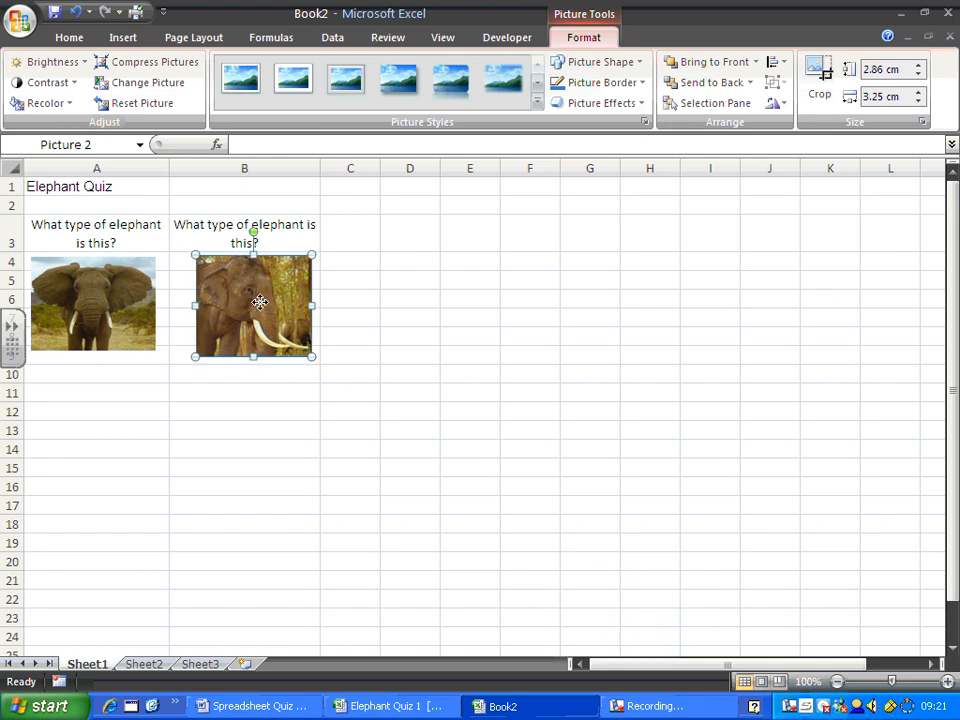
{"action": "left_click", "coordinate": [359, 314]}
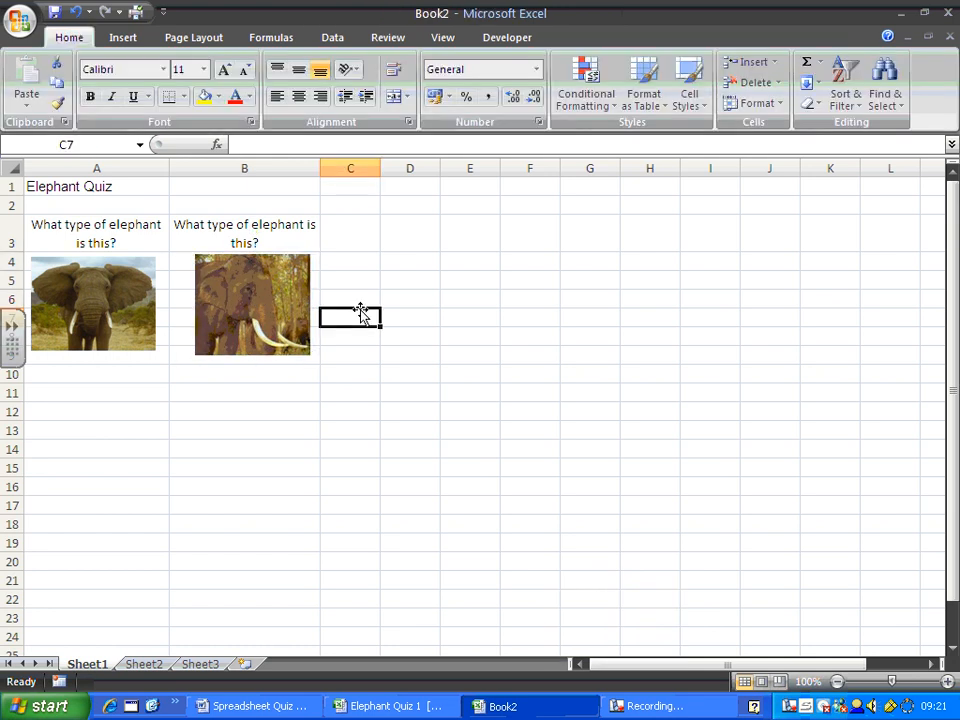
Enlarge the African elephant picture slightly so it nearly fills the width of column A
{"action": "left_click", "coordinate": [60, 283]}
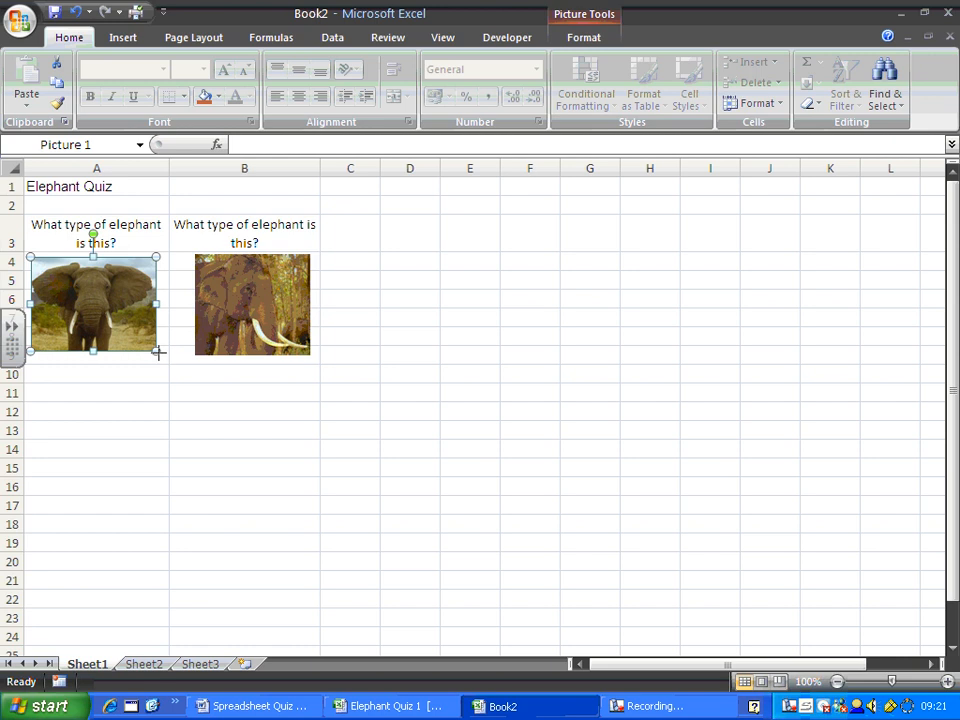
{"action": "left_click_drag", "start_coordinate": [158, 352], "coordinate": [166, 357]}
{"action": "left_click", "coordinate": [430, 322]}
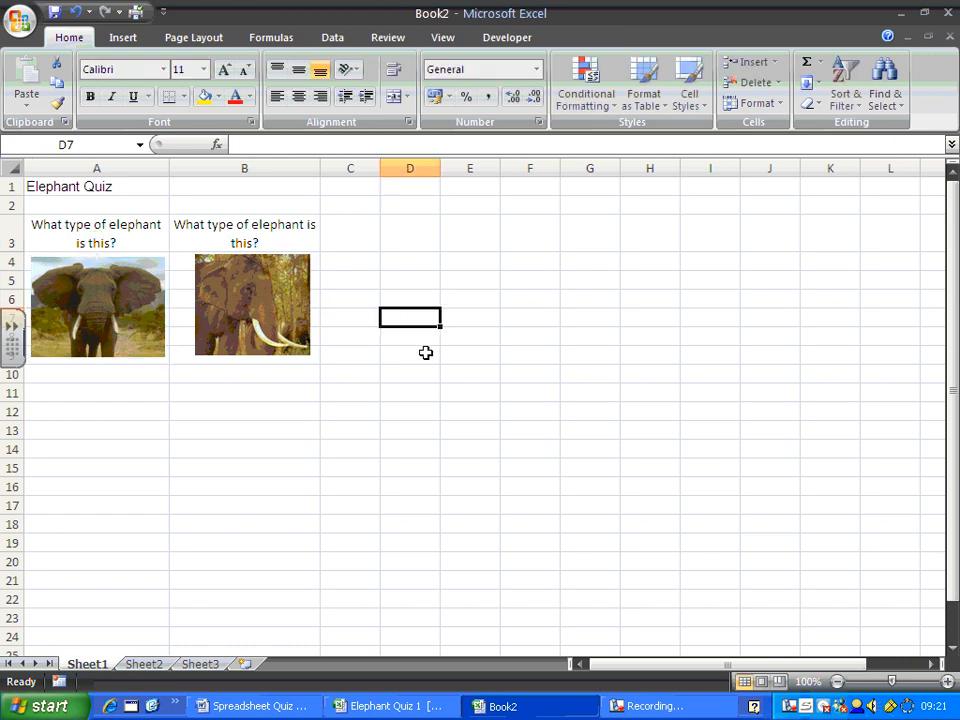
Examine the answer cells, the IF formula in A10 and the score row's COUNTIF formula in the Elephant Quiz 1 workbook
{"action": "left_click", "coordinate": [408, 709]}
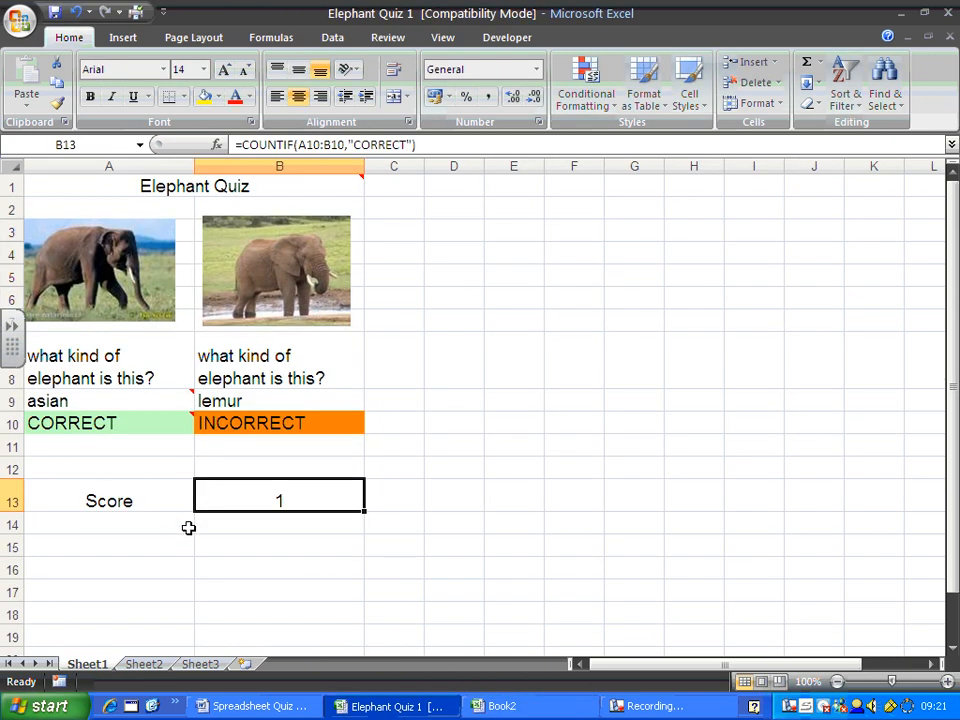
{"action": "mouse_move", "coordinate": [84, 401]}
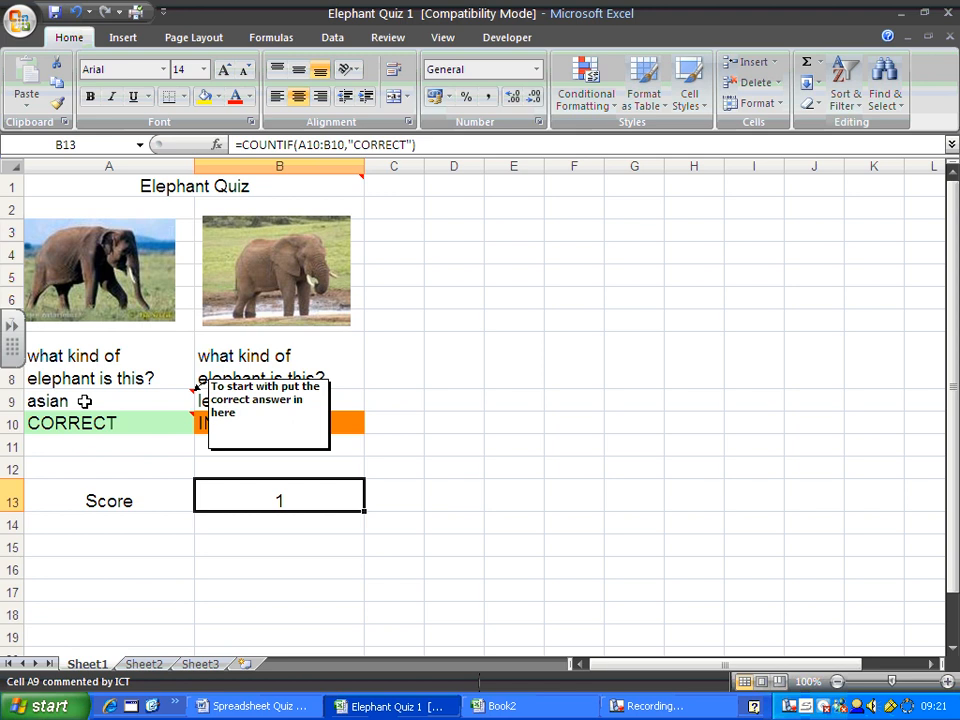
{"action": "left_click", "coordinate": [84, 401]}
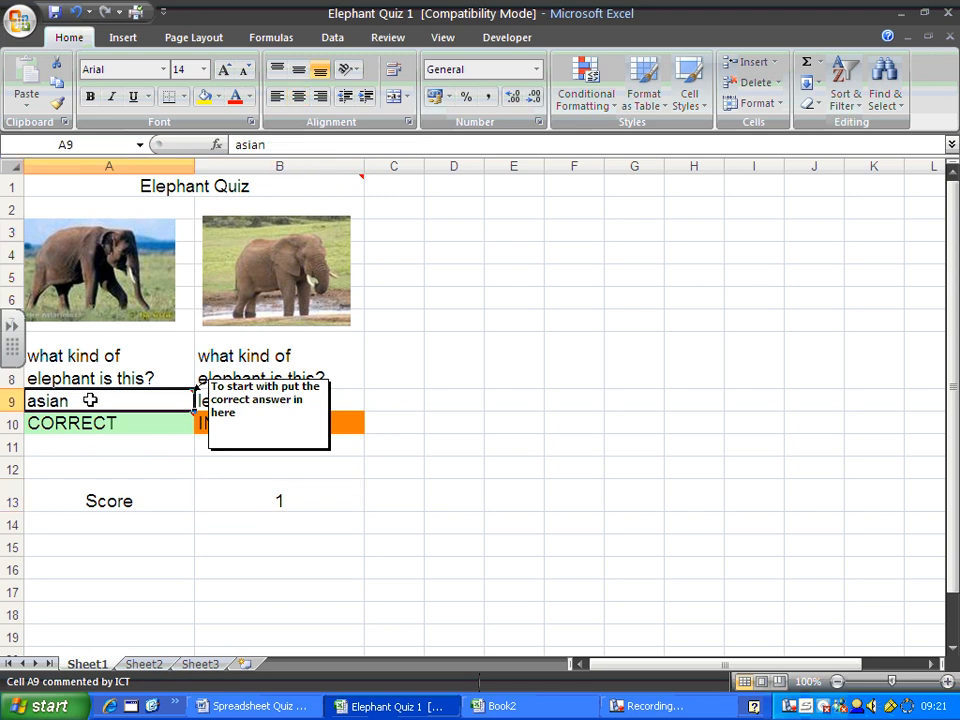
{"action": "left_click", "coordinate": [214, 398]}
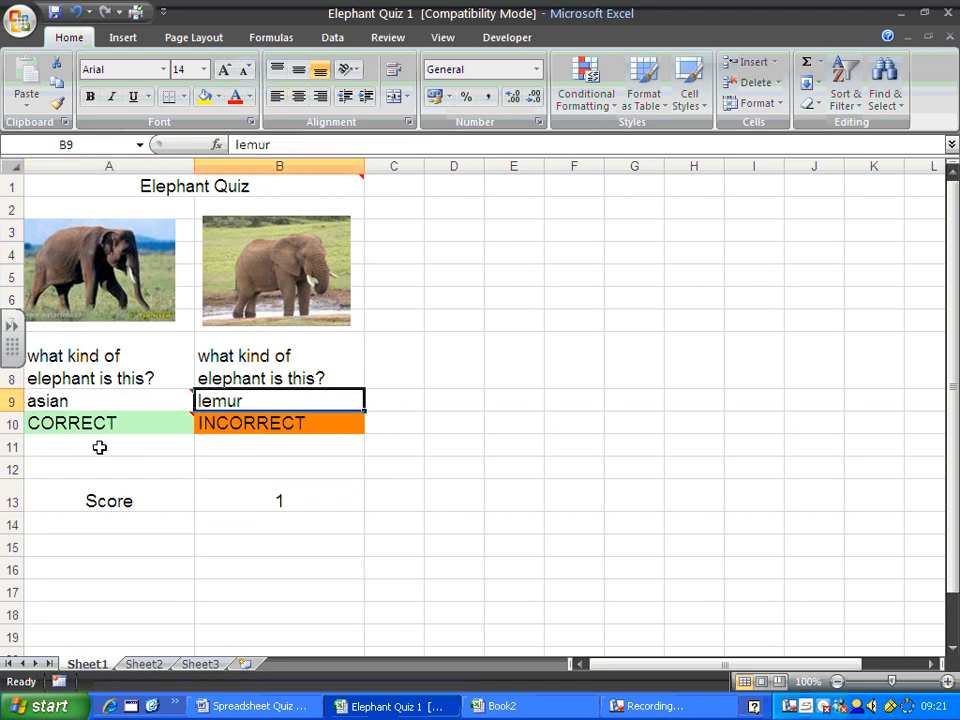
{"action": "left_click", "coordinate": [75, 421]}
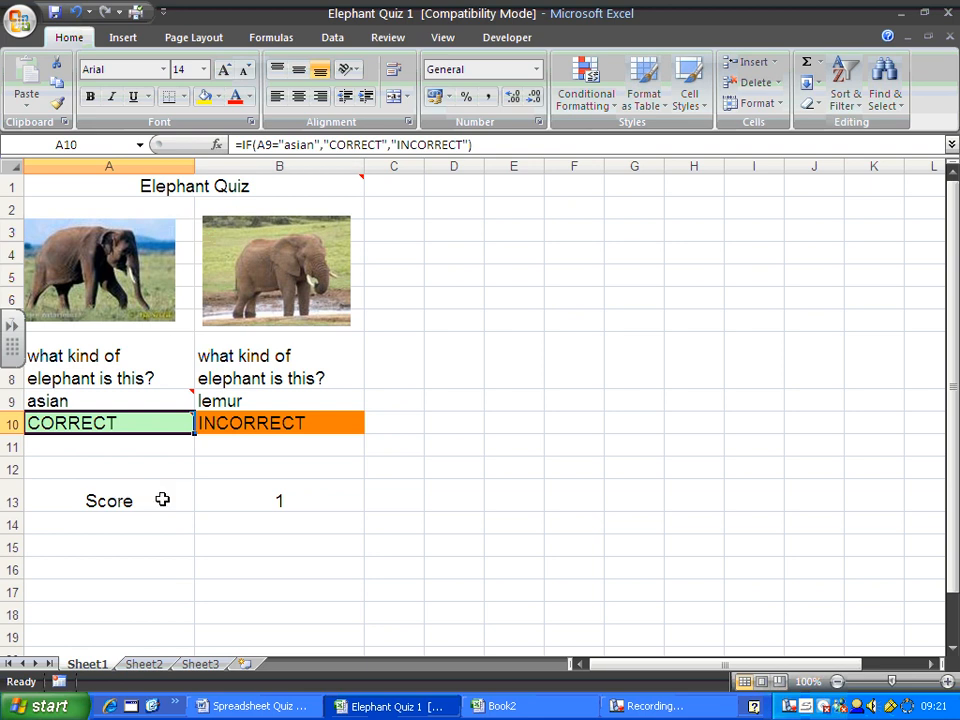
{"action": "left_click", "coordinate": [226, 502]}
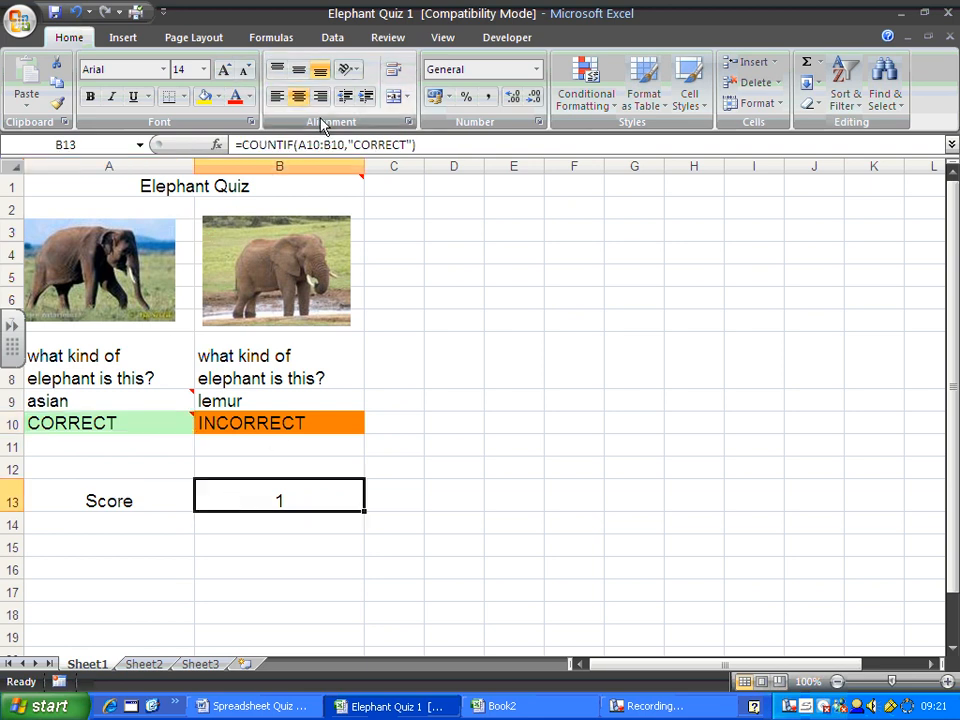
{"action": "left_click", "coordinate": [119, 500]}
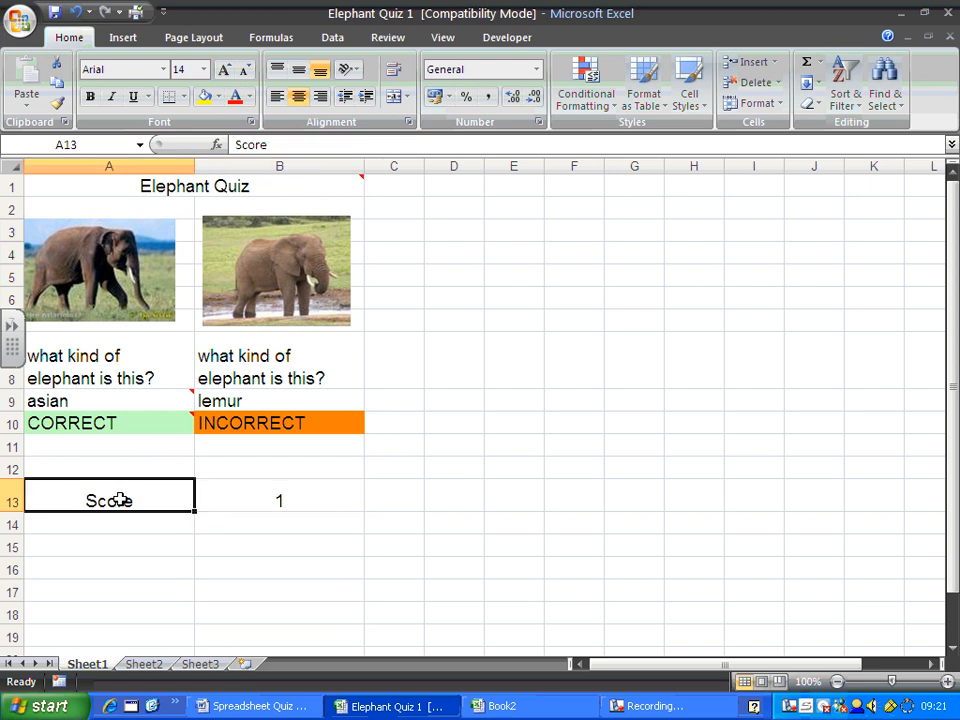
{"action": "left_click", "coordinate": [79, 399]}
{"action": "left_click", "coordinate": [79, 428]}
{"action": "left_click", "coordinate": [80, 447]}
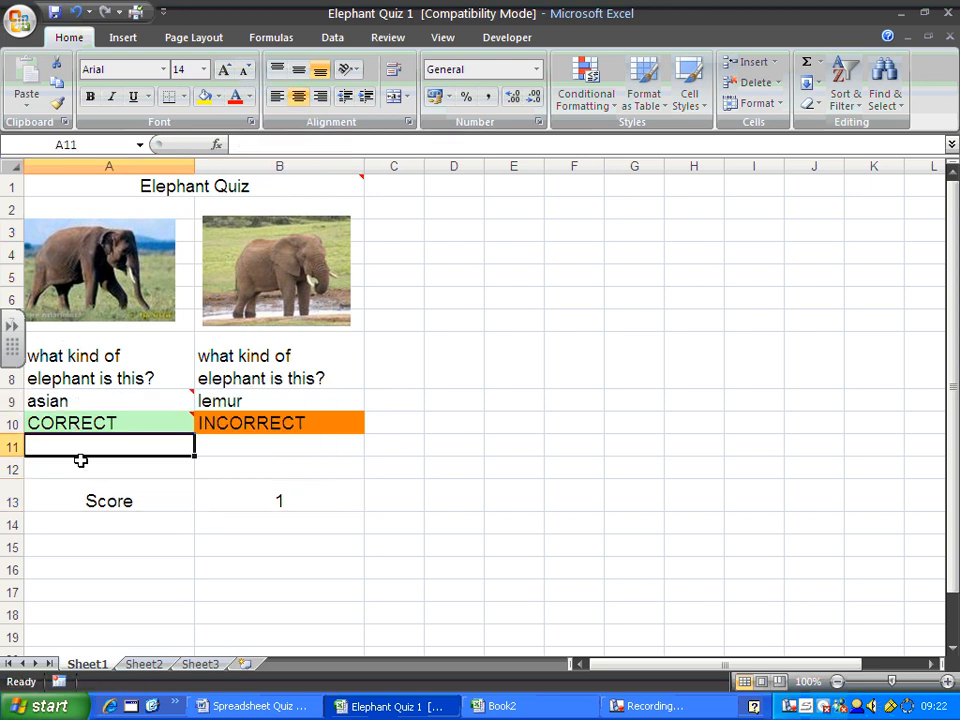
{"action": "left_click", "coordinate": [80, 468]}
{"action": "left_click", "coordinate": [97, 505]}
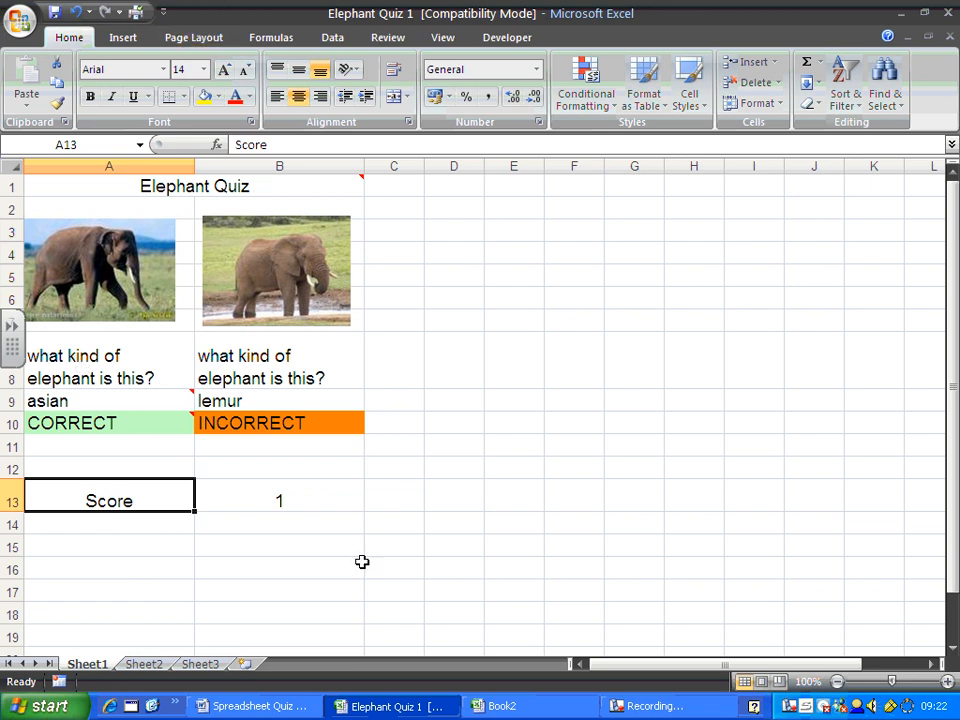
Return to the Book2 workbook, enter the label Score in cell A14 and centre it horizontally
{"action": "left_click", "coordinate": [506, 708]}
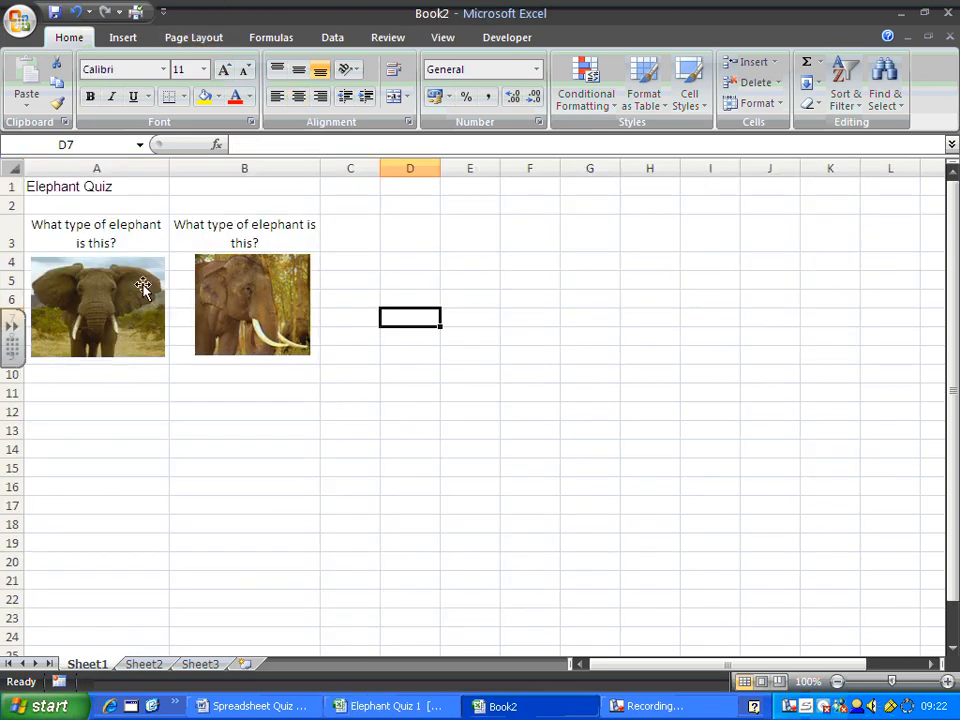
{"action": "left_click", "coordinate": [111, 372]}
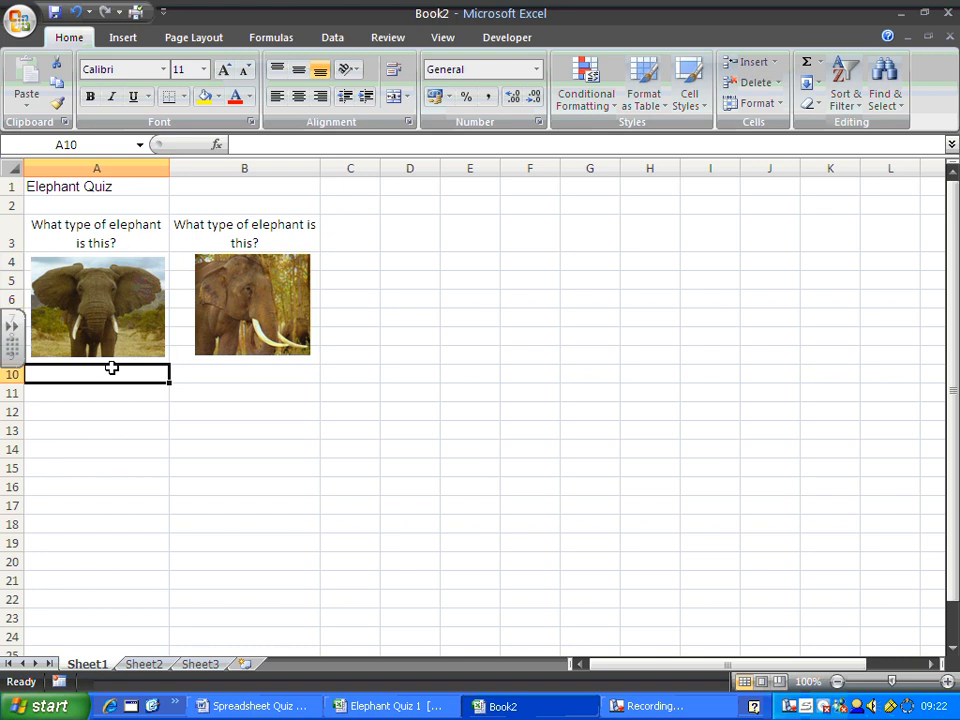
{"action": "key", "text": "Down"}
{"action": "key", "text": "Down"}
{"action": "key", "text": "Down"}
{"action": "key", "text": "Down"}
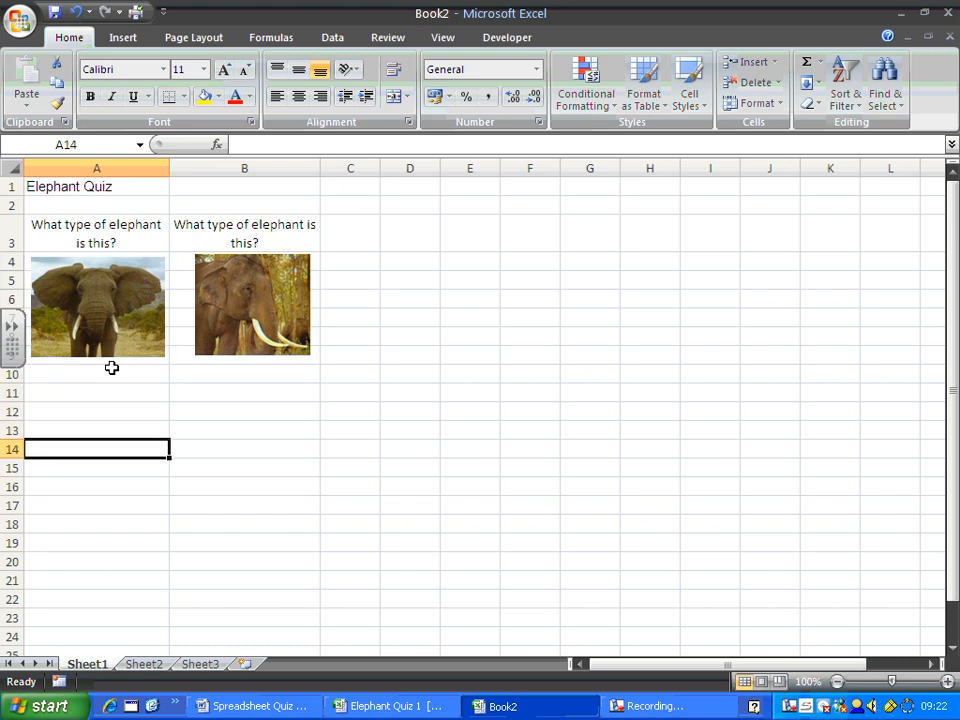
{"action": "type", "text": "Score"}
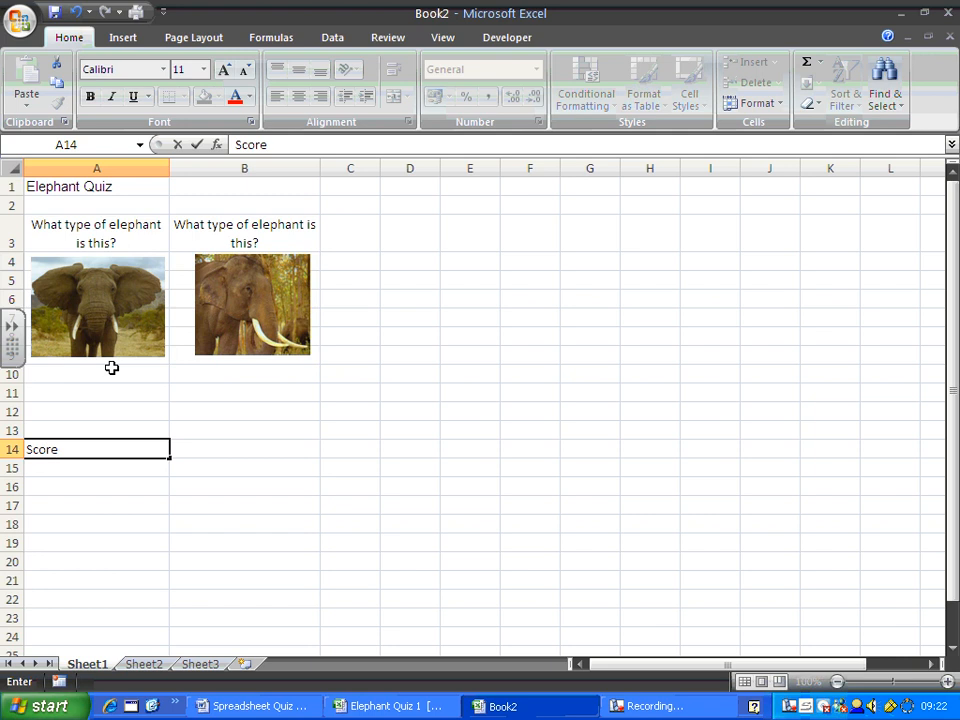
{"action": "left_click", "coordinate": [352, 487]}
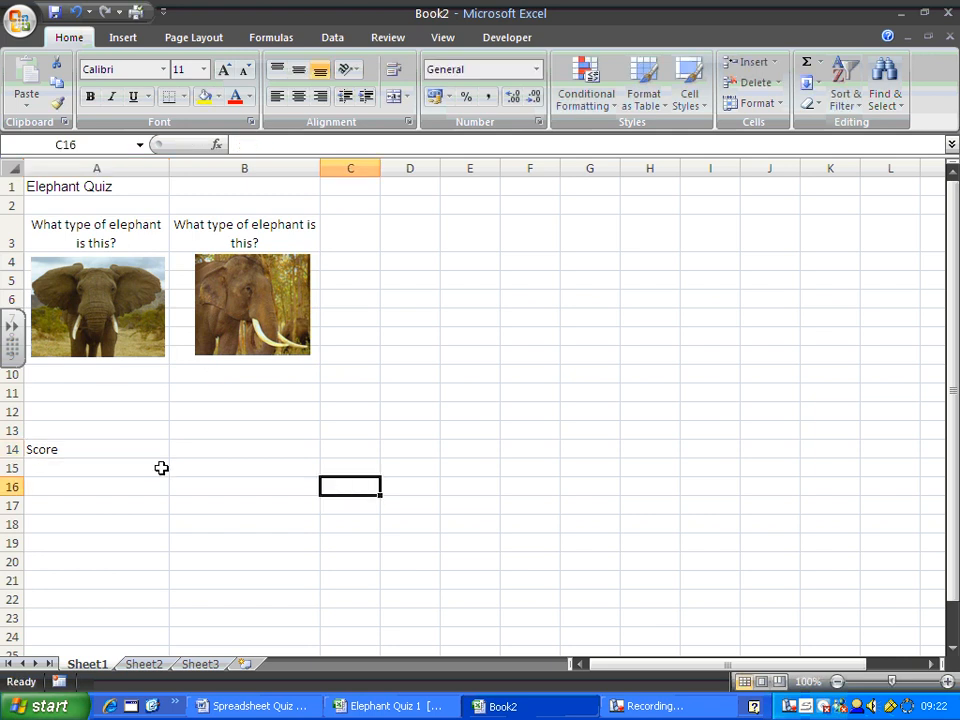
{"action": "left_click", "coordinate": [122, 449]}
{"action": "left_click", "coordinate": [299, 96]}
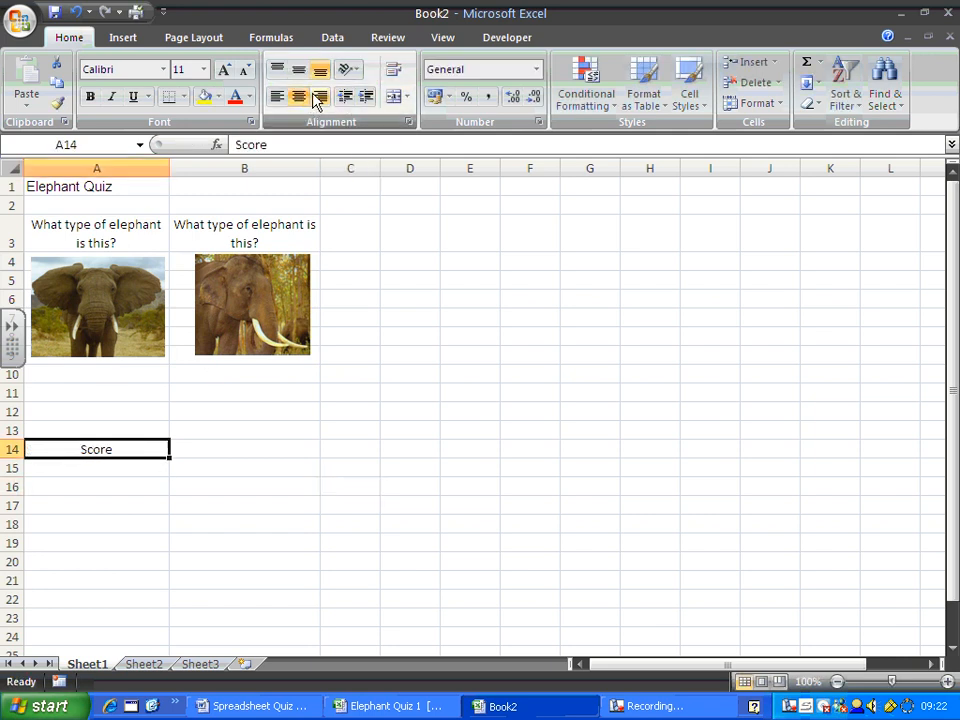
Set the font size of the quiz range A1:B14 to 14
{"action": "left_click_drag", "start_coordinate": [55, 187], "coordinate": [274, 446]}
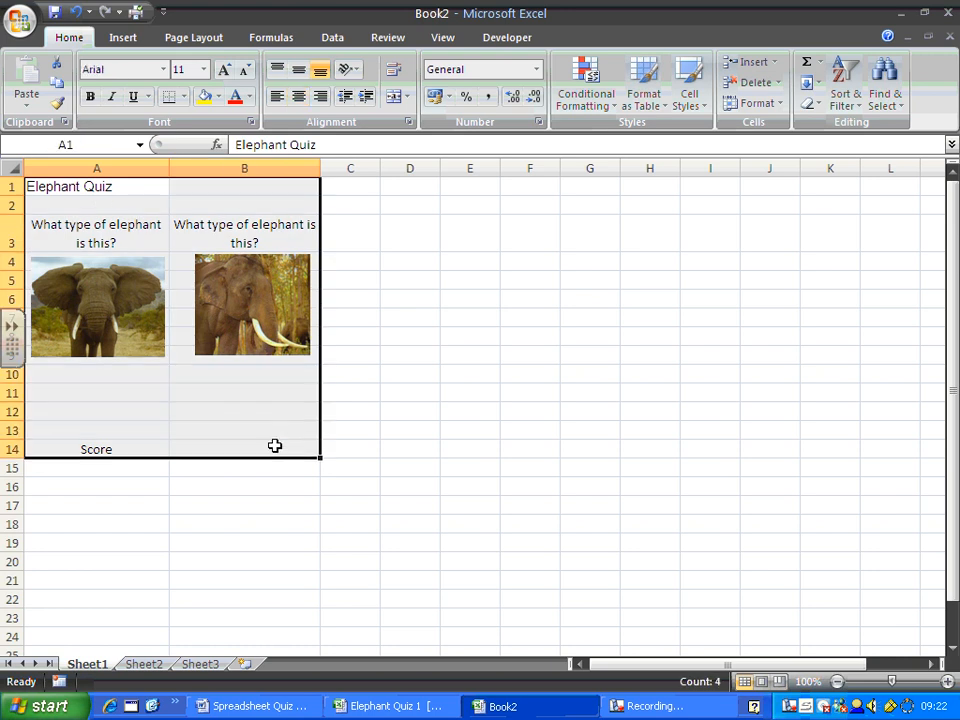
{"action": "left_click", "coordinate": [203, 70]}
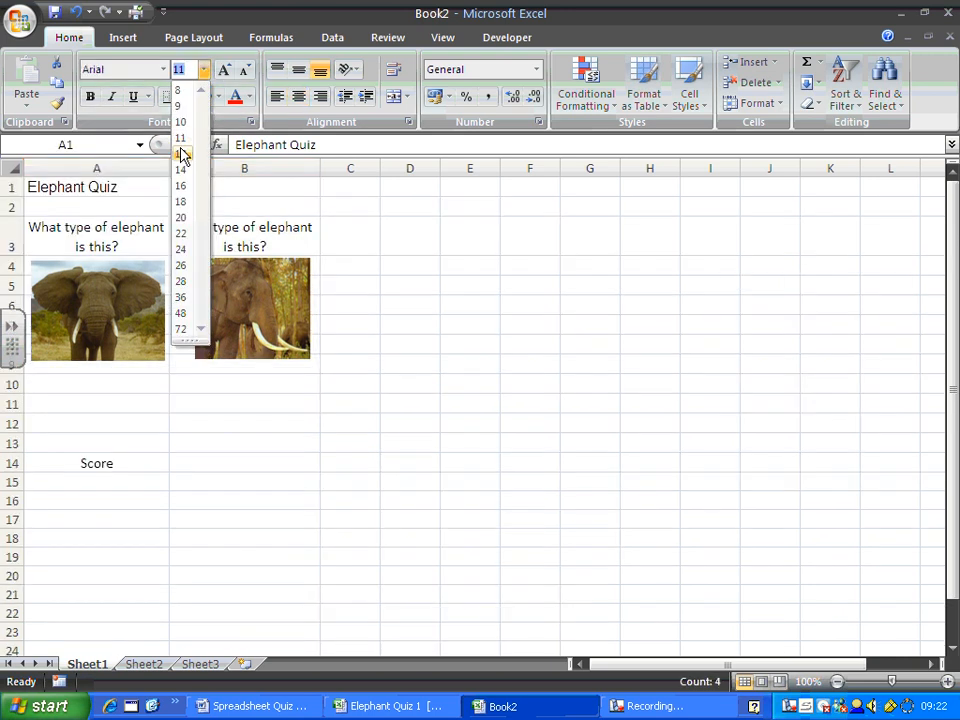
{"action": "left_click", "coordinate": [182, 170]}
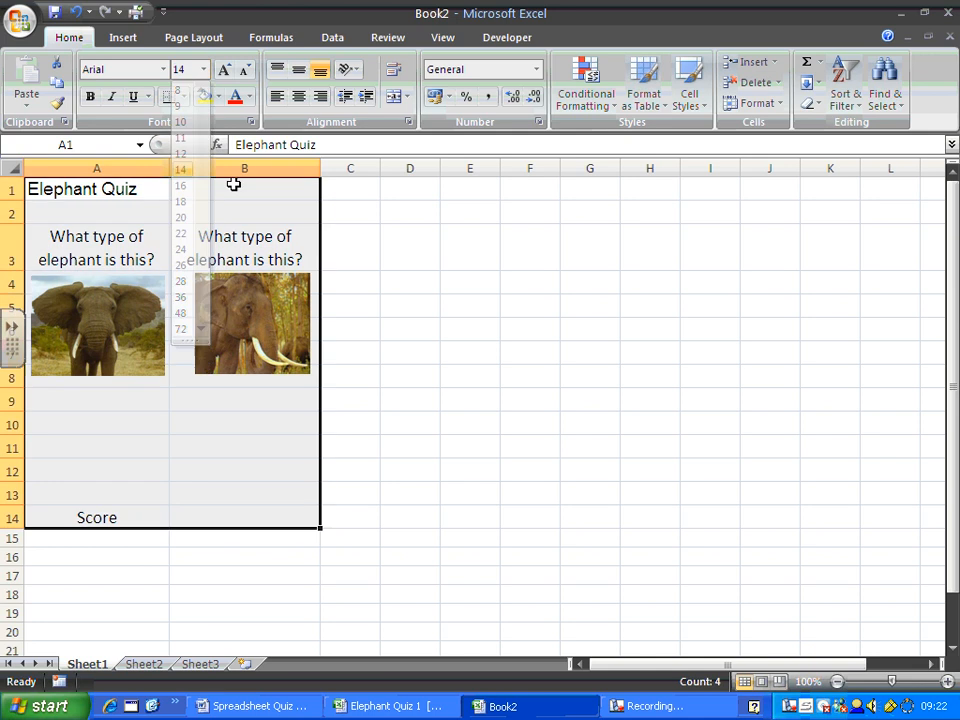
{"action": "left_click", "coordinate": [443, 283]}
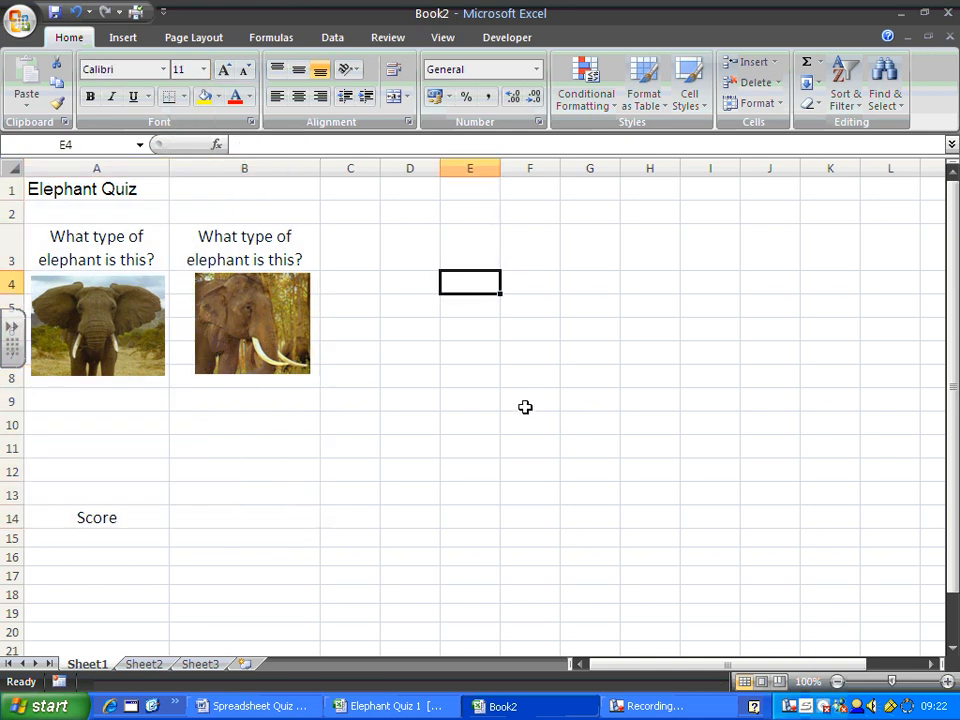
Merge and centre the Elephant Quiz title across cells A1 and B1
{"action": "left_click", "coordinate": [83, 186]}
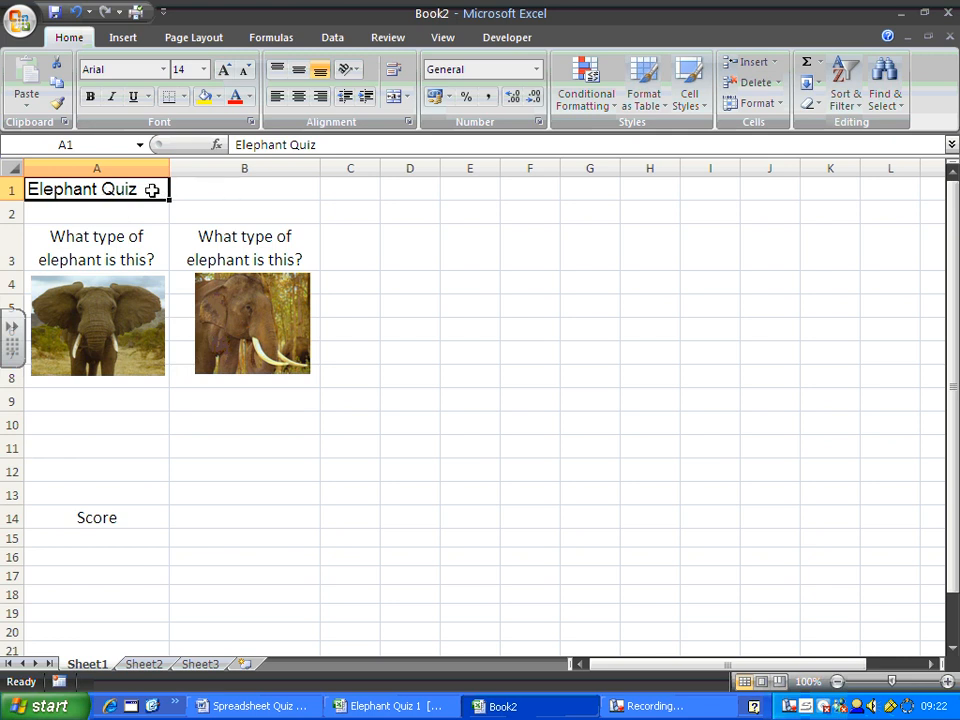
{"action": "left_click", "coordinate": [519, 242]}
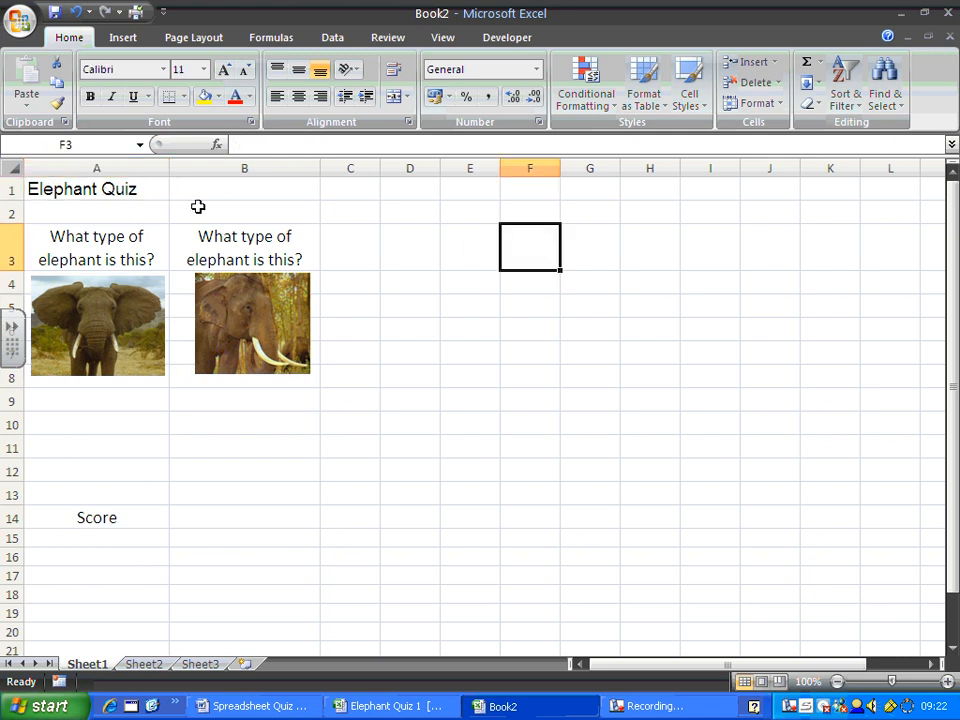
{"action": "left_click", "coordinate": [135, 189]}
{"action": "left_click", "coordinate": [199, 189]}
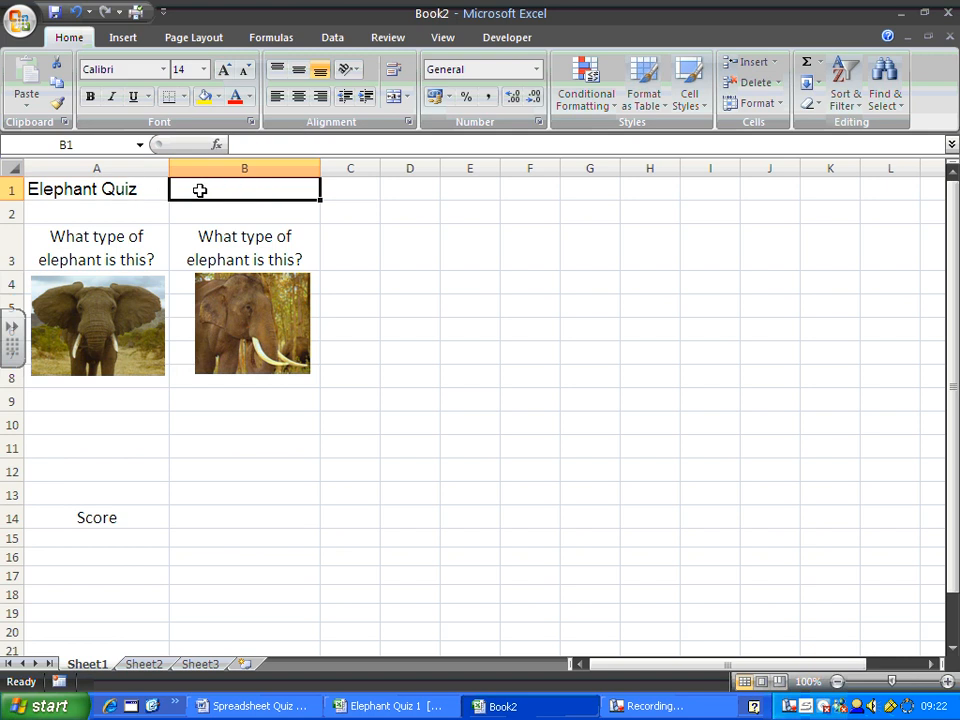
{"action": "left_click", "coordinate": [146, 190]}
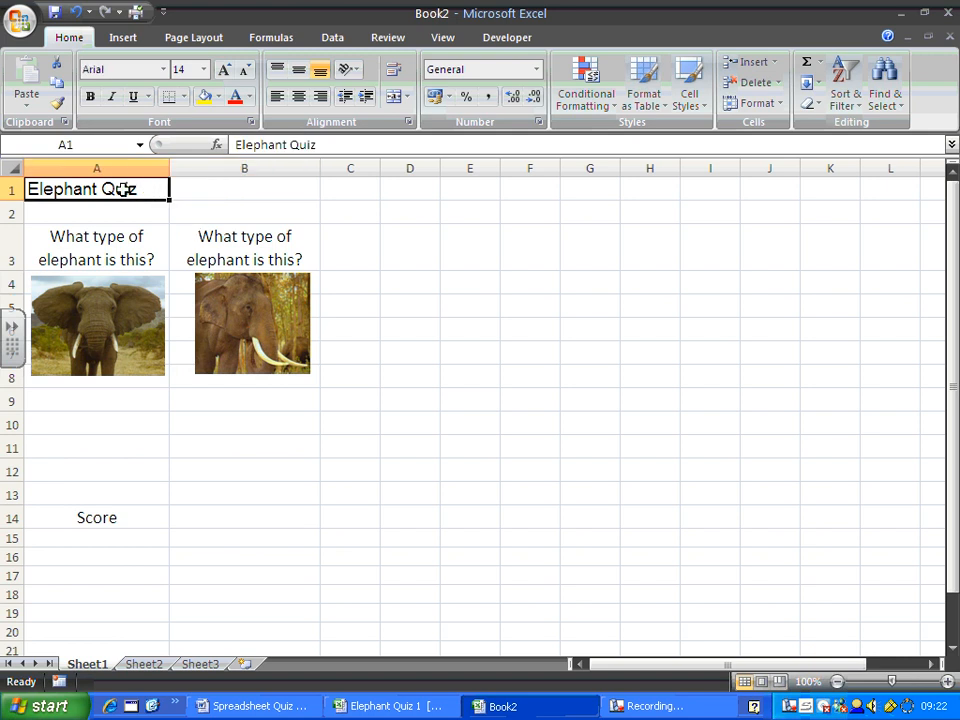
{"action": "left_click_drag", "start_coordinate": [122, 187], "coordinate": [213, 191]}
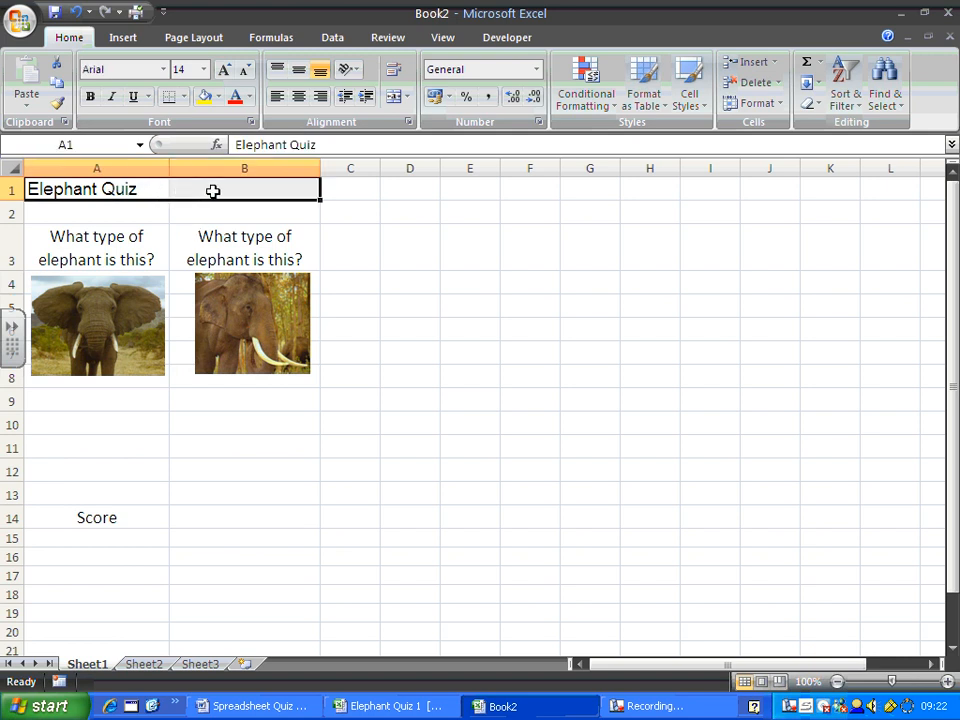
{"action": "left_click", "coordinate": [394, 104]}
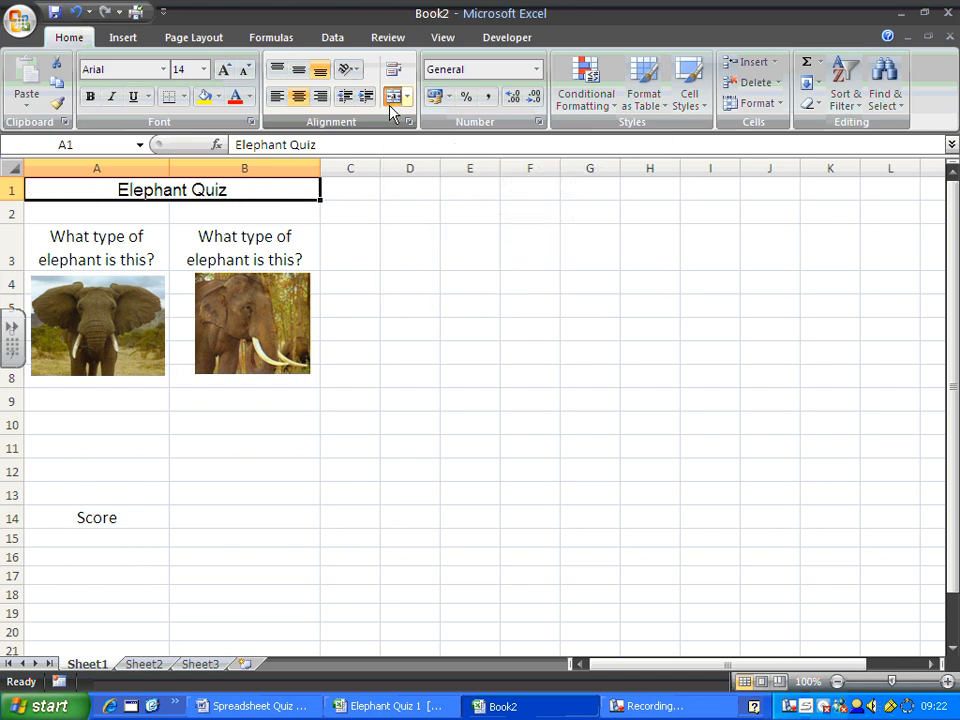
{"action": "left_click", "coordinate": [467, 245]}
Make the Elephant Quiz title in the merged cell bold and underlined
{"action": "left_click", "coordinate": [279, 196]}
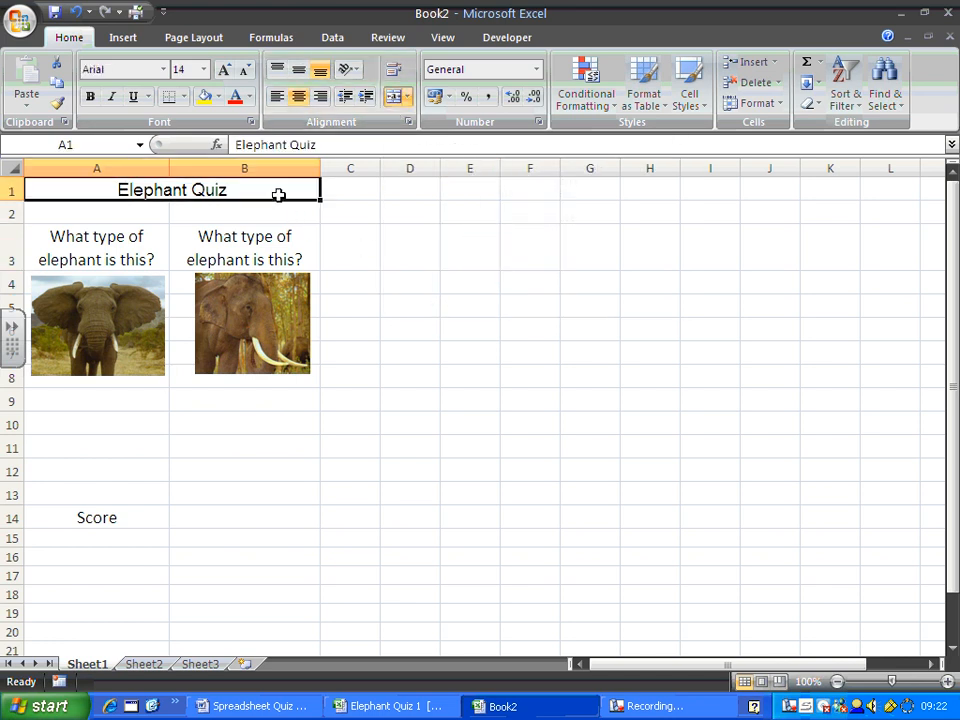
{"action": "left_click", "coordinate": [90, 100]}
{"action": "left_click", "coordinate": [133, 97]}
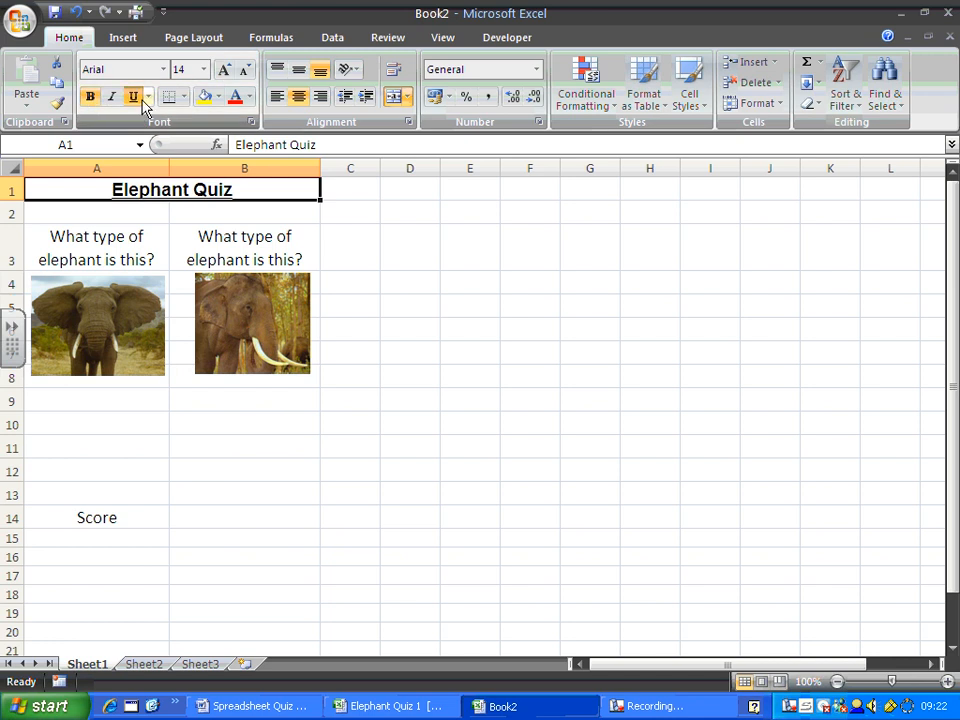
{"action": "left_click", "coordinate": [424, 265]}
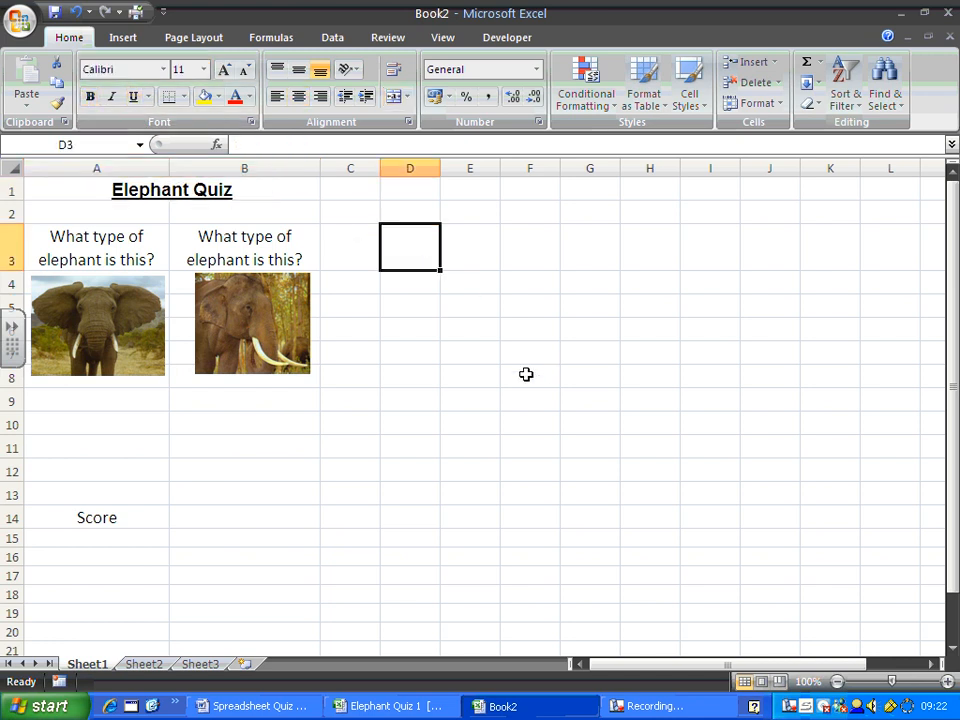